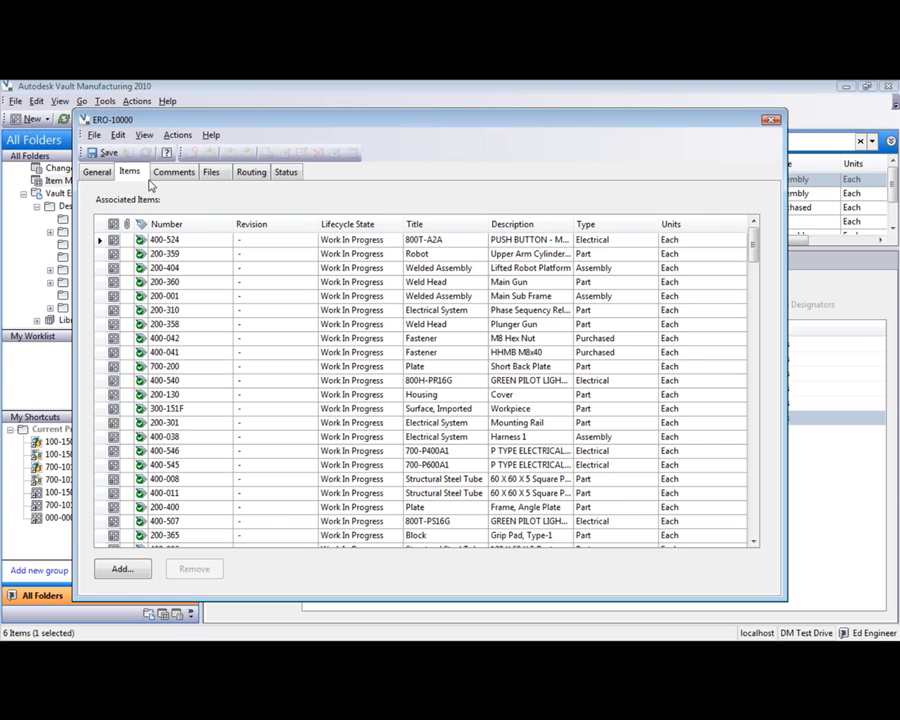
Add a comment titled "Release to Mfg." with the text "Design Review Meeting - 7-22-09" to change order ERO-10000.
{"action": "left_click_drag", "start_coordinate": [752, 246], "coordinate": [718, 268]}
{"action": "left_click", "coordinate": [178, 173]}
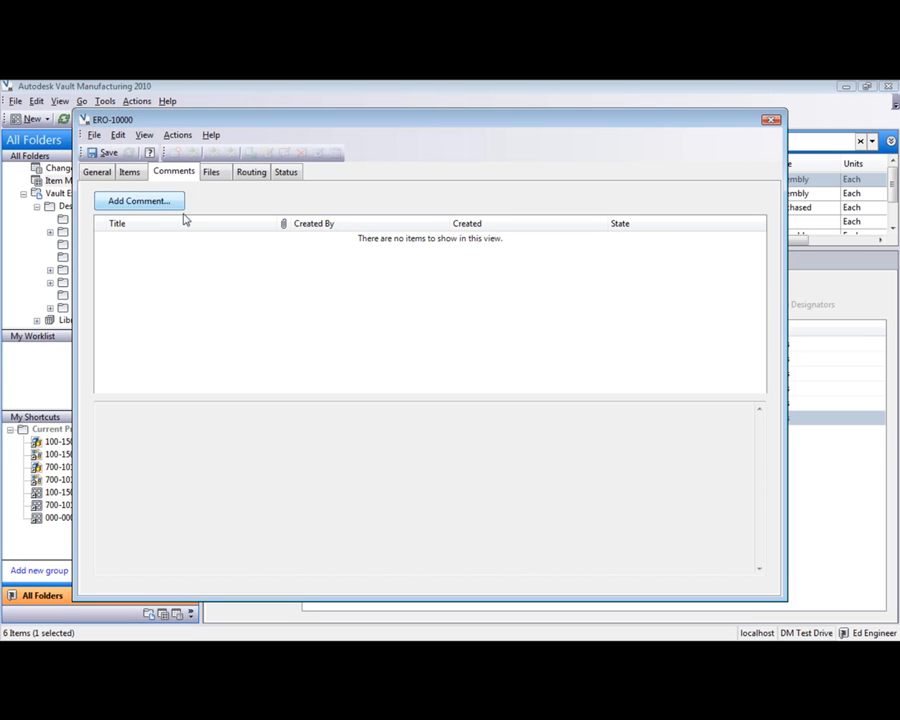
{"action": "left_click", "coordinate": [178, 203]}
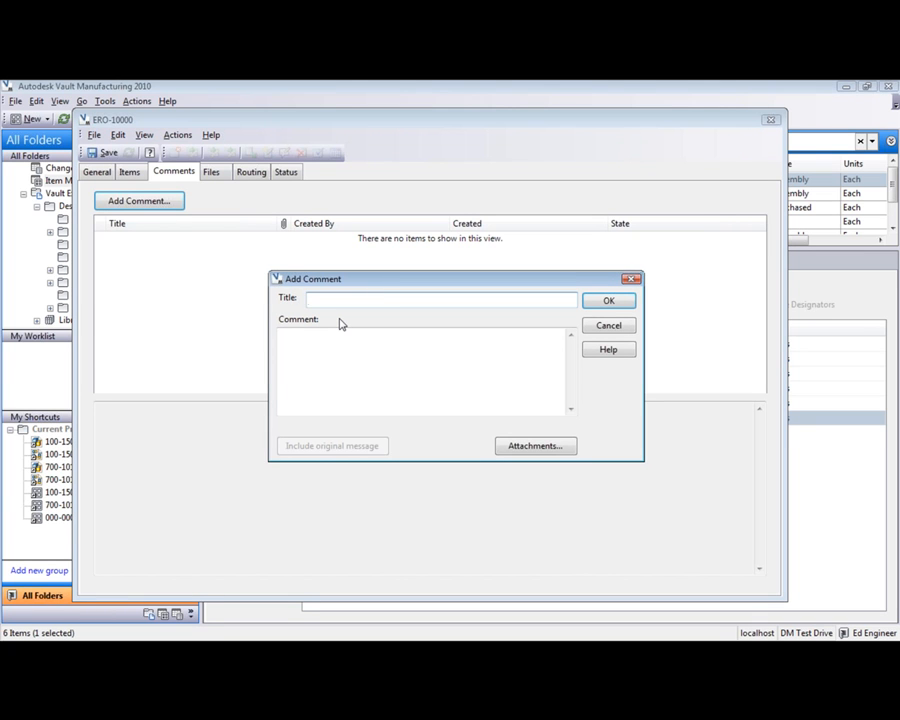
{"action": "type", "text": "Release to Mfg."}
{"action": "left_click", "coordinate": [340, 347]}
{"action": "type", "text": "Design Review"}
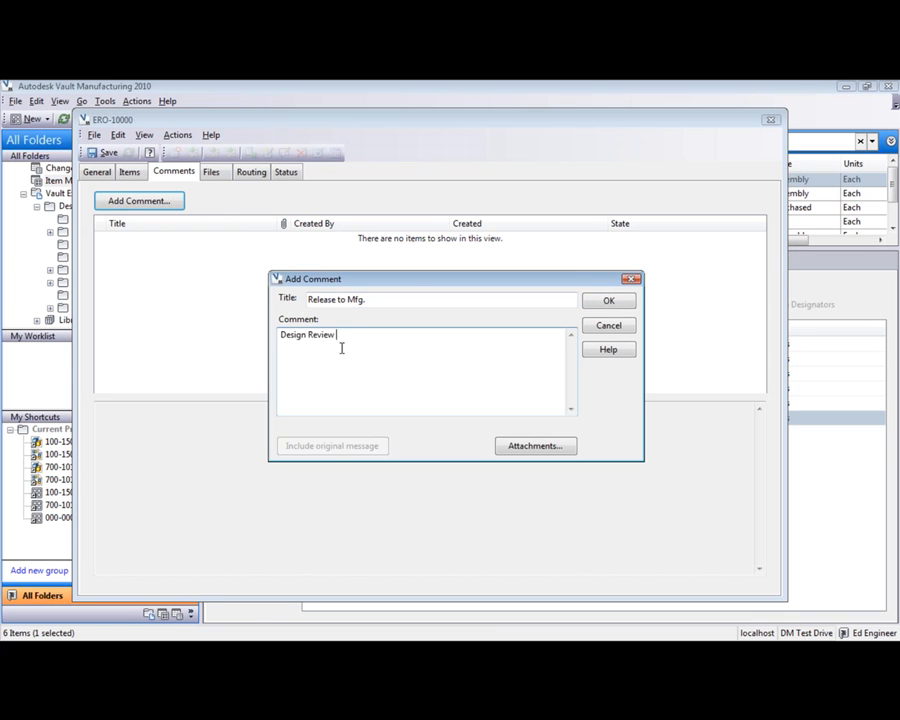
{"action": "type", "text": " Meeting - 7-22-09"}
{"action": "left_click", "coordinate": [606, 301]}
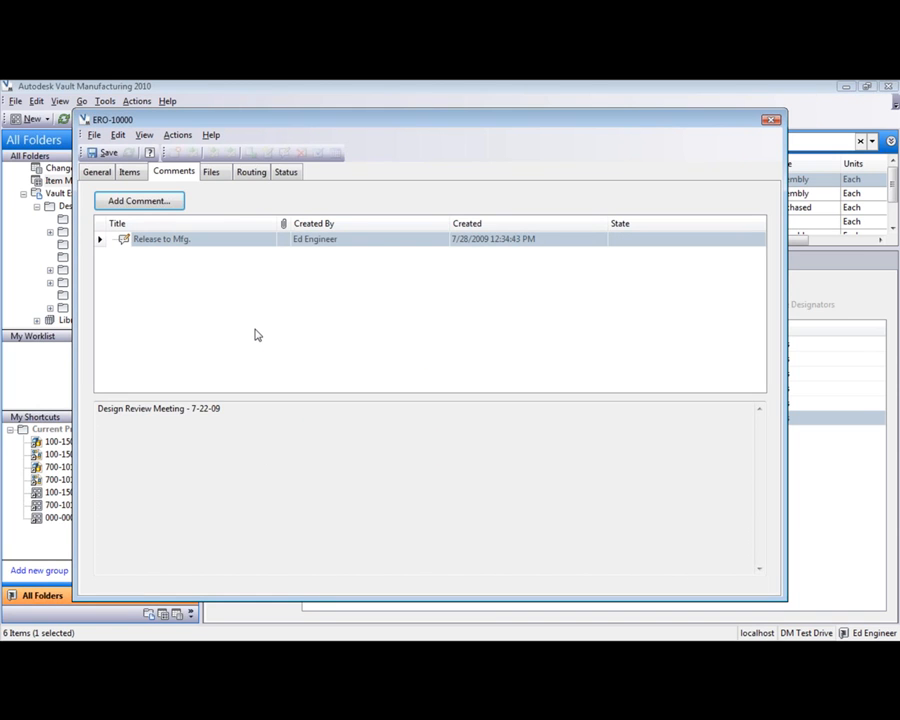
Set the change order's routing to Fast Track Routing and review the participants and their roles.
{"action": "left_click", "coordinate": [253, 175]}
{"action": "left_click", "coordinate": [257, 229]}
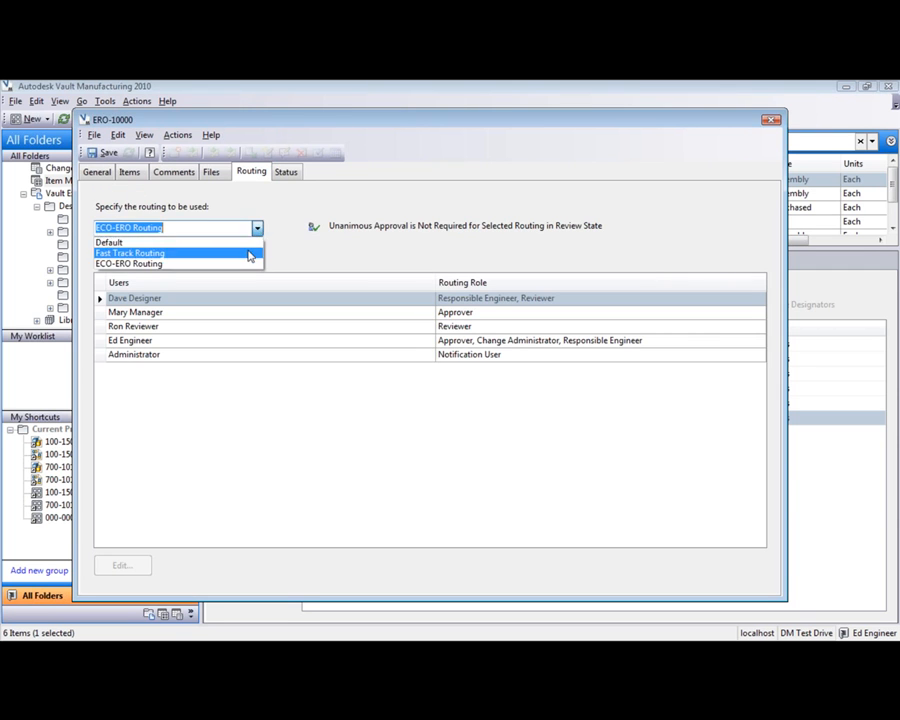
{"action": "left_click", "coordinate": [250, 254]}
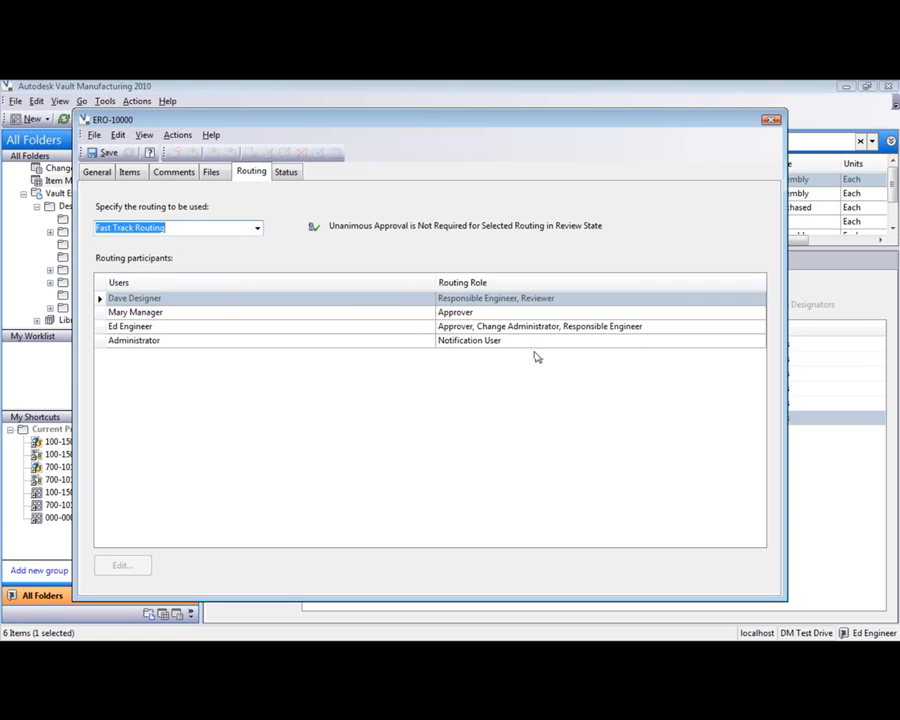
{"action": "left_click", "coordinate": [225, 299]}
{"action": "left_click", "coordinate": [224, 313]}
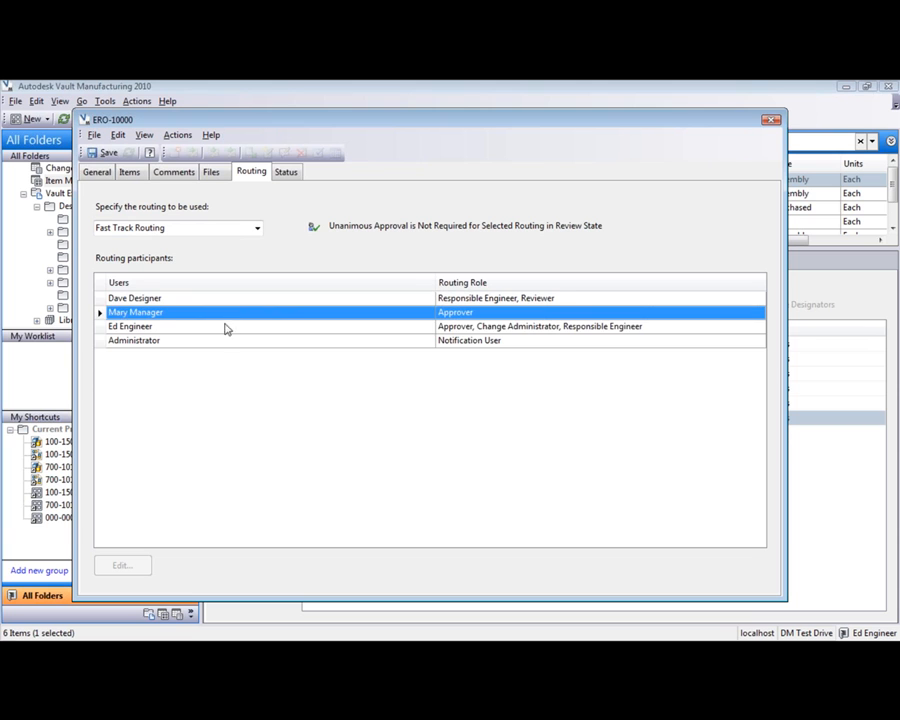
{"action": "left_click", "coordinate": [228, 327]}
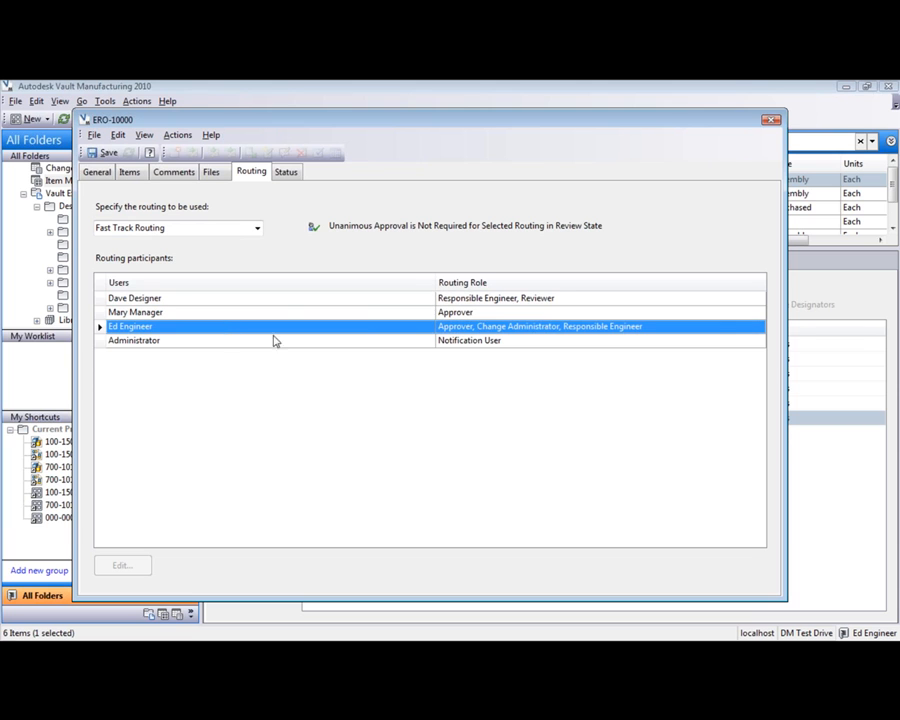
{"action": "left_click", "coordinate": [485, 315]}
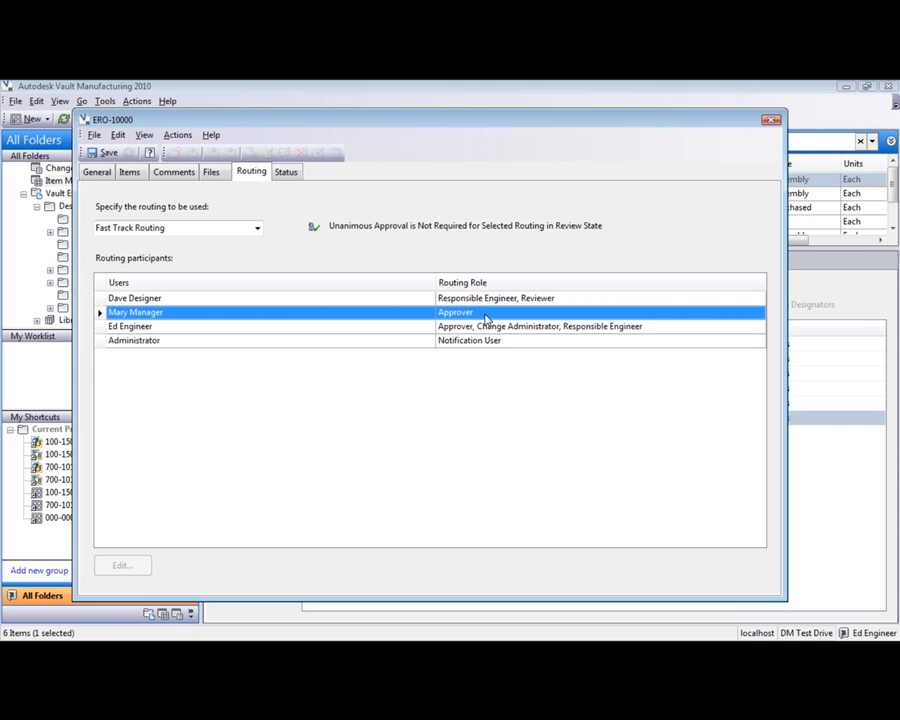
Sort the change order's attached files by name in descending order and inspect the 000-000f.iam assembly from different views.
{"action": "left_click", "coordinate": [213, 174]}
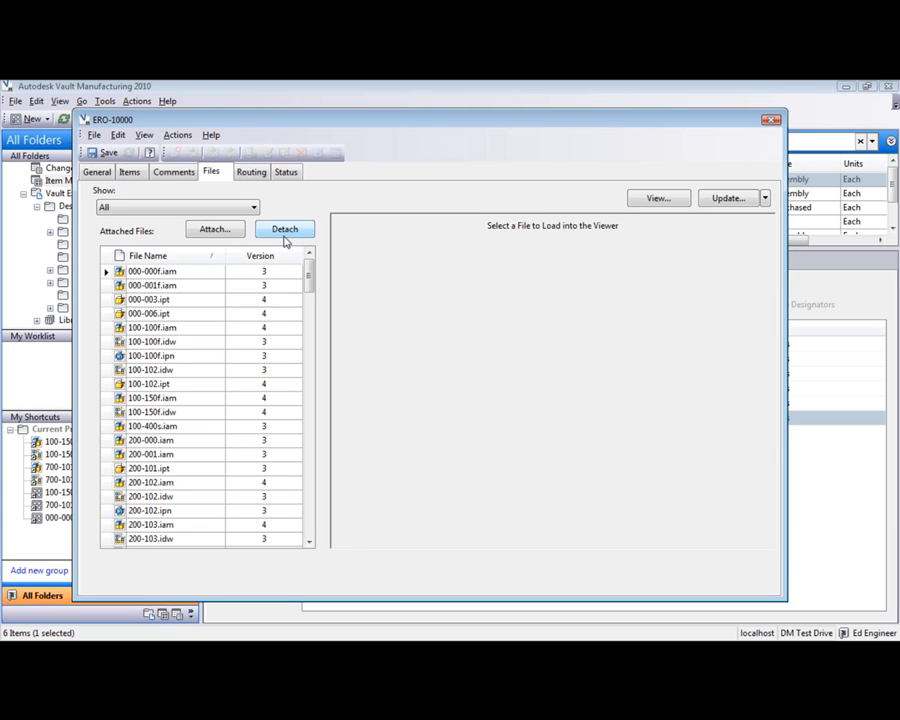
{"action": "left_click", "coordinate": [197, 267]}
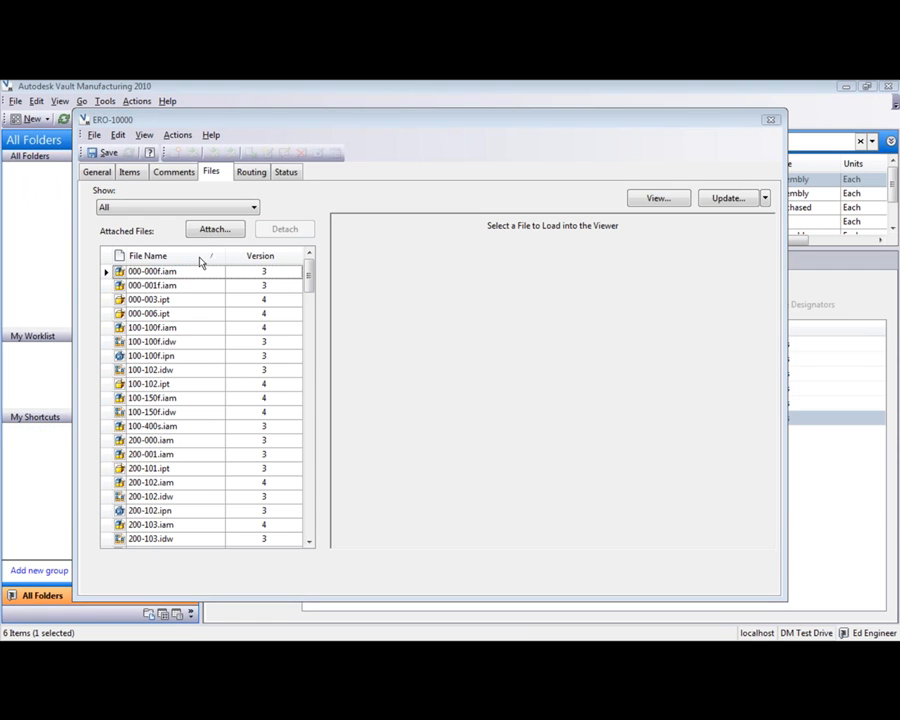
{"action": "left_click", "coordinate": [200, 258]}
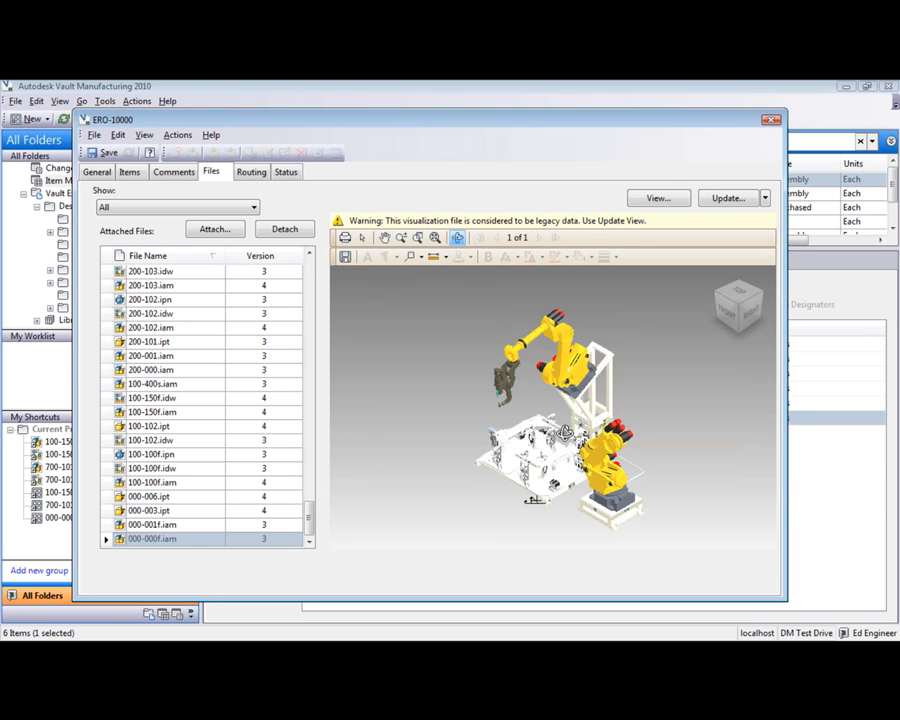
{"action": "left_click_drag", "start_coordinate": [586, 381], "coordinate": [564, 429]}
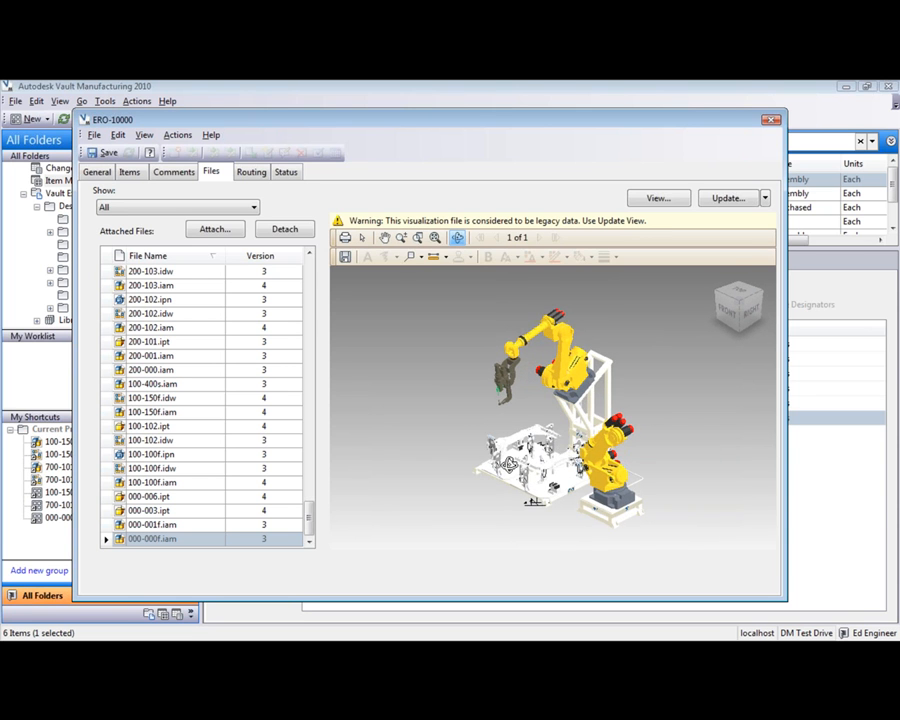
{"action": "scroll", "coordinate": [509, 466], "scroll_direction": "up", "scroll_amount": 6}
{"action": "left_click_drag", "start_coordinate": [616, 398], "coordinate": [635, 401]}
{"action": "scroll", "coordinate": [630, 400], "scroll_direction": "down", "scroll_amount": 5}
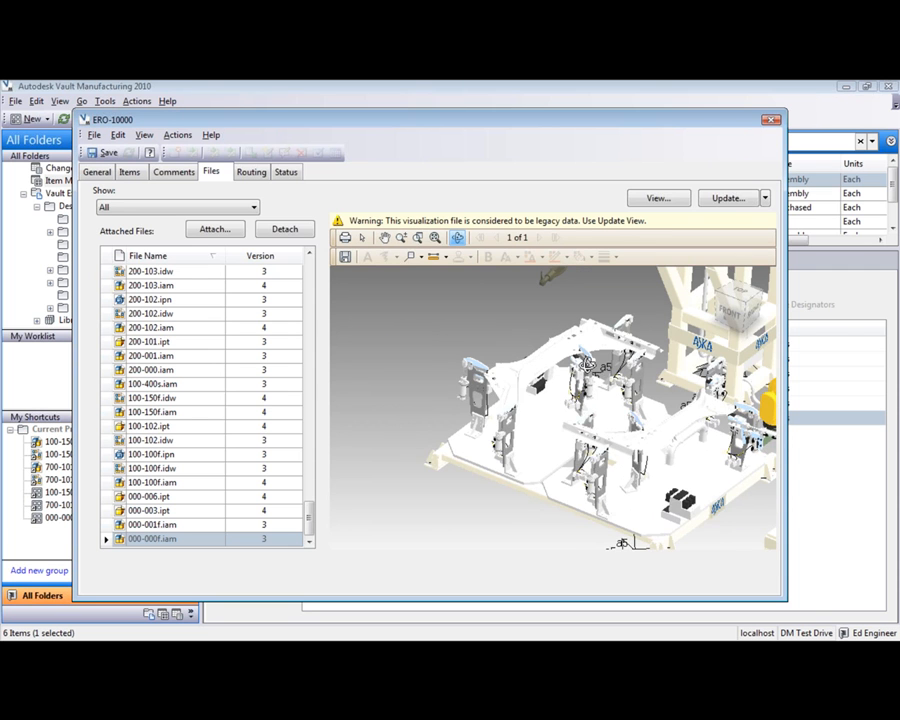
{"action": "scroll", "coordinate": [454, 380], "scroll_direction": "down", "scroll_amount": 2}
Browse the attached files list and preview 700-201.iam and 700-200.ipt.
{"action": "left_click", "coordinate": [310, 442]}
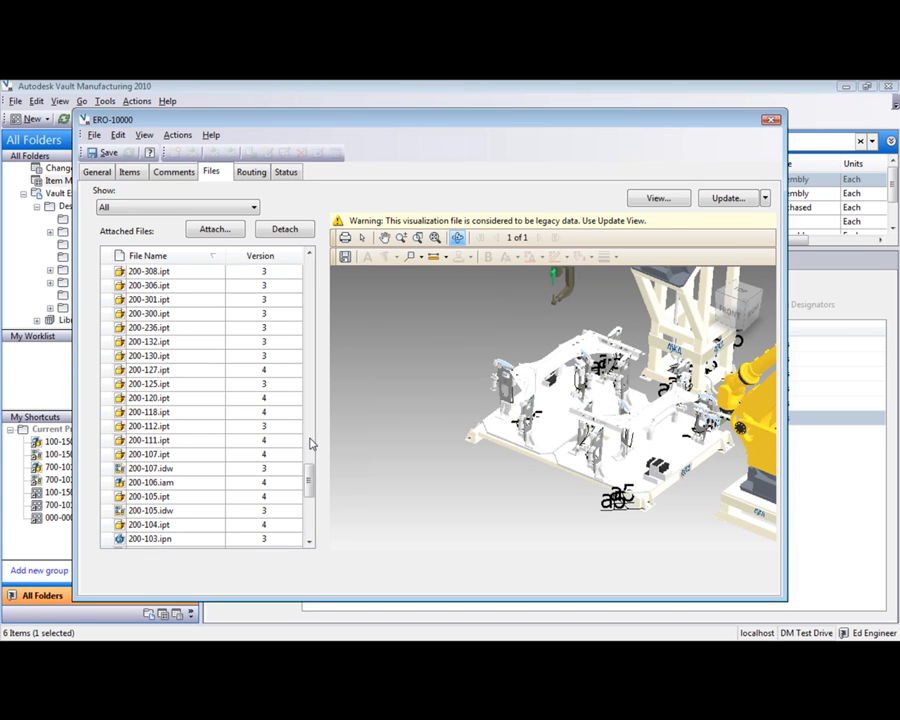
{"action": "scroll", "coordinate": [313, 505], "scroll_direction": "down", "scroll_amount": 3}
{"action": "left_click_drag", "start_coordinate": [313, 501], "coordinate": [310, 537]}
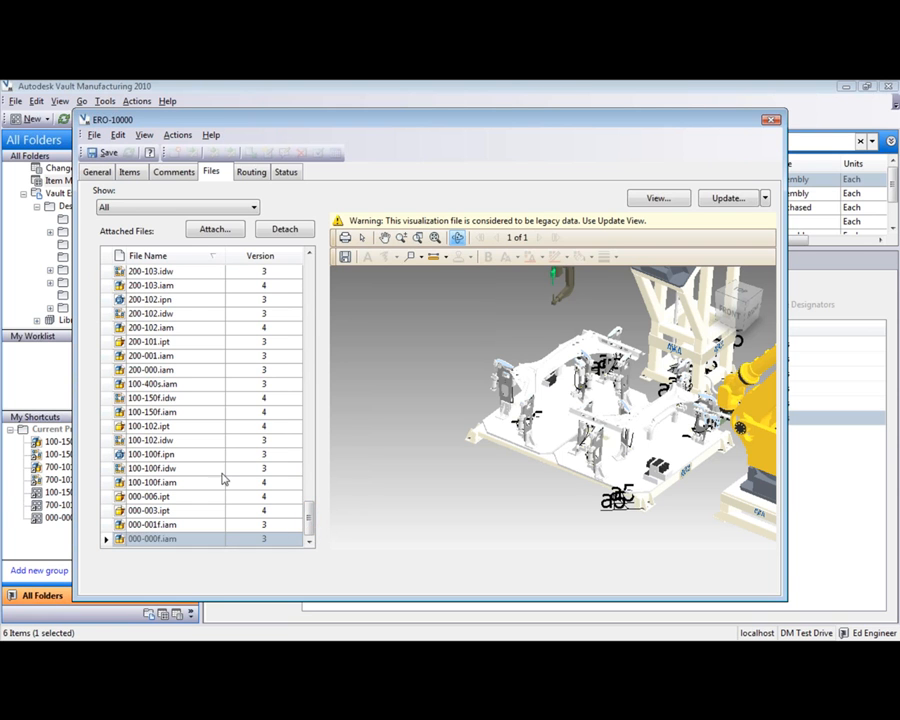
{"action": "left_click", "coordinate": [312, 325]}
{"action": "left_click", "coordinate": [311, 326]}
{"action": "left_click", "coordinate": [310, 340]}
{"action": "left_click", "coordinate": [308, 330]}
{"action": "left_click", "coordinate": [306, 320]}
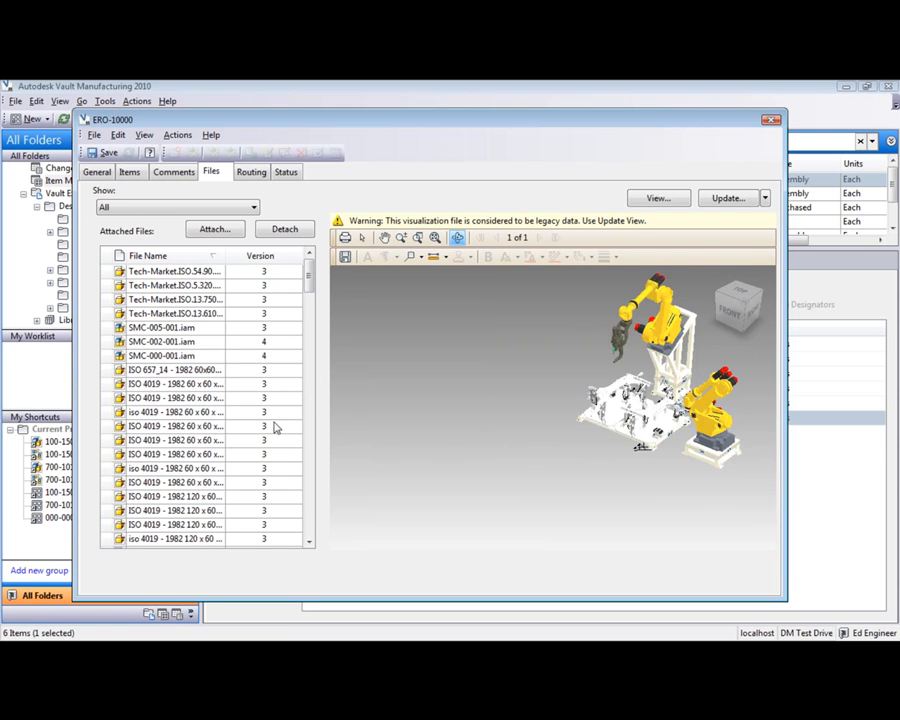
{"action": "left_click", "coordinate": [309, 436]}
{"action": "left_click", "coordinate": [309, 436]}
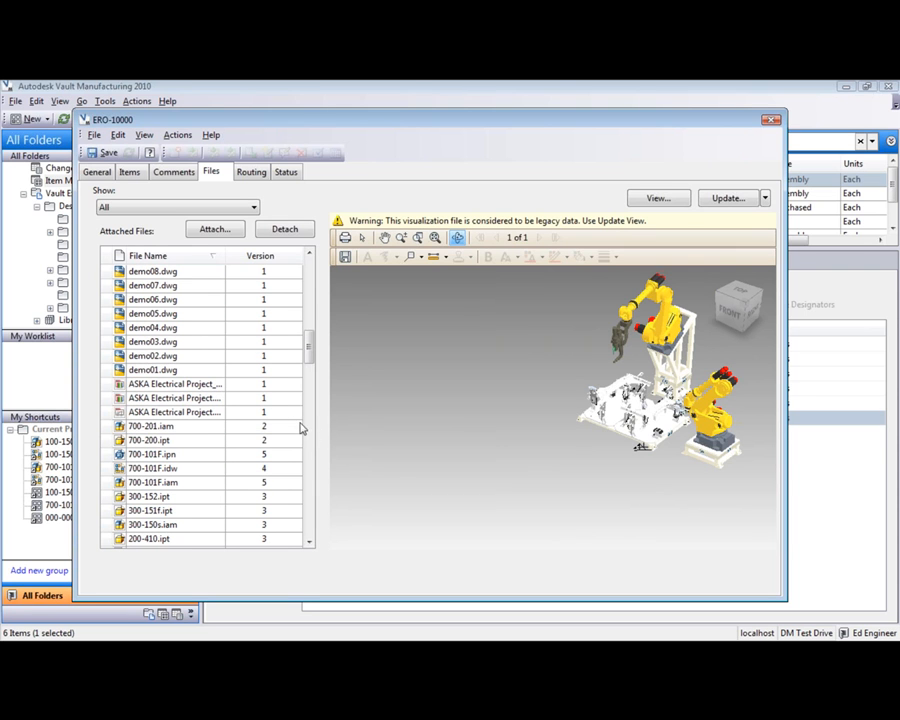
{"action": "left_click", "coordinate": [168, 426]}
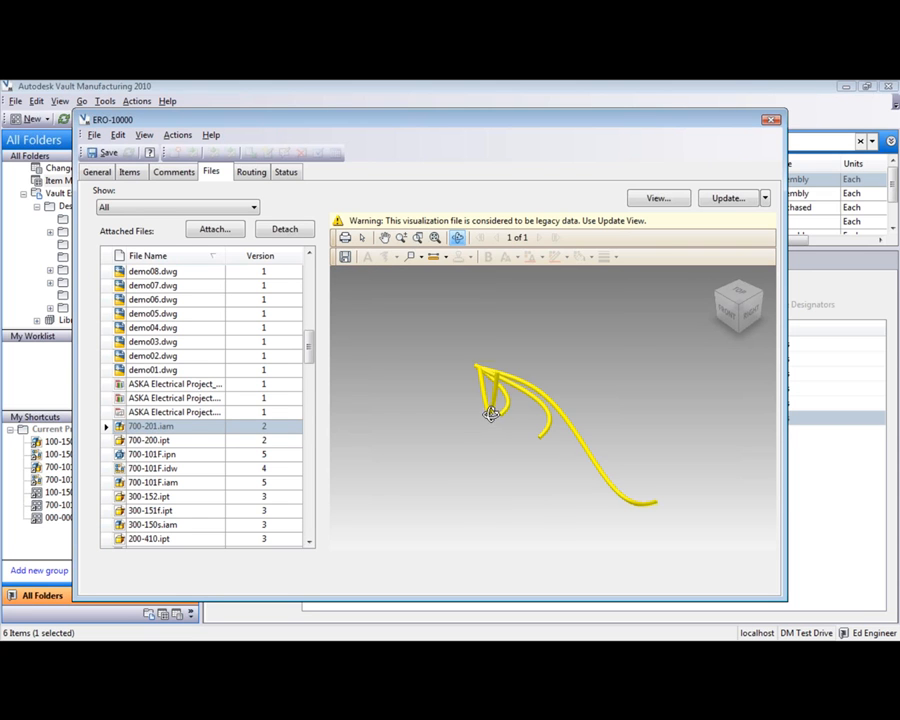
{"action": "left_click", "coordinate": [170, 441]}
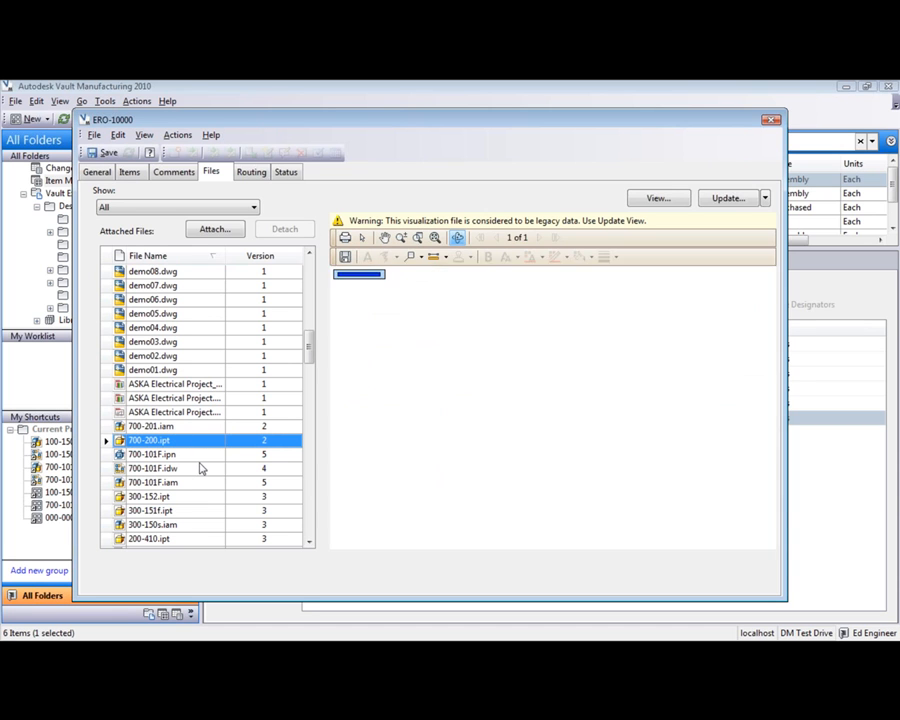
Place an Approved stamp in the upper-left area of the 700-101F.idw drawing sheet.
{"action": "left_click", "coordinate": [200, 467]}
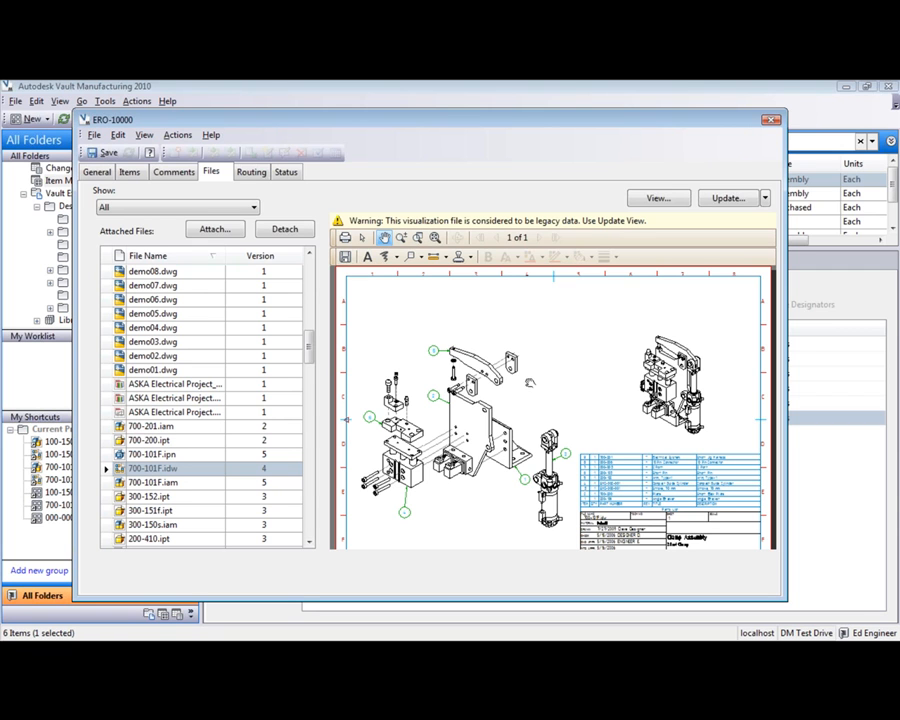
{"action": "left_click", "coordinate": [467, 258]}
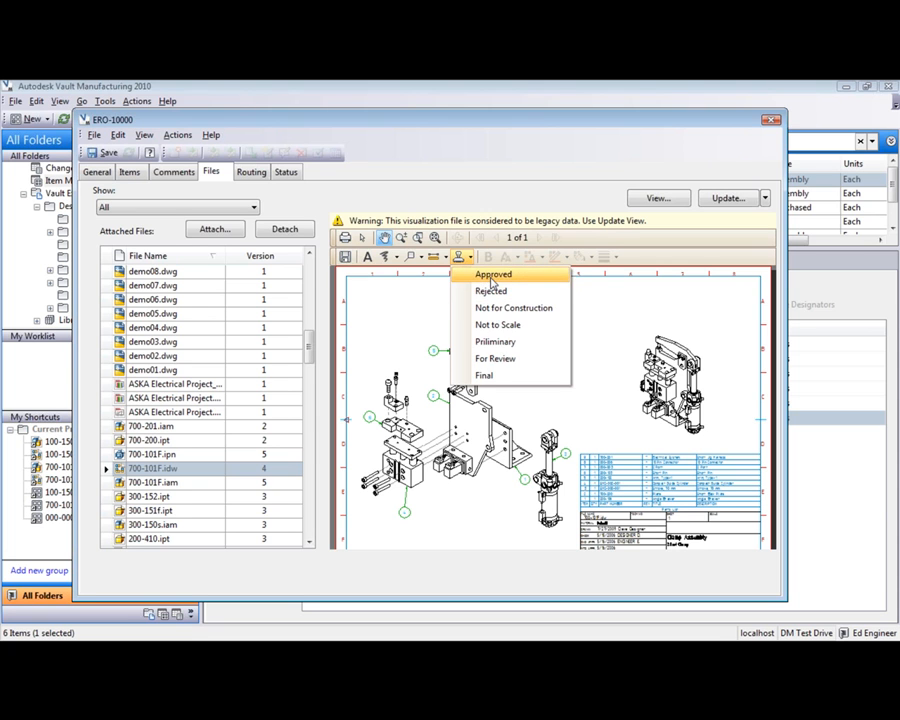
{"action": "left_click", "coordinate": [491, 278]}
{"action": "left_click", "coordinate": [387, 291]}
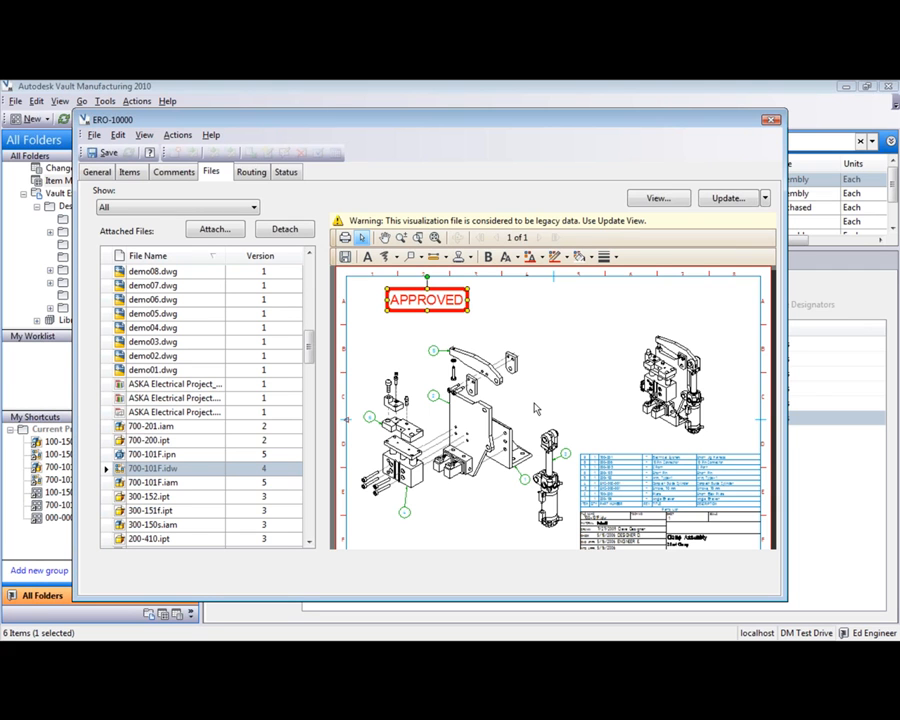
{"action": "left_click", "coordinate": [469, 257]}
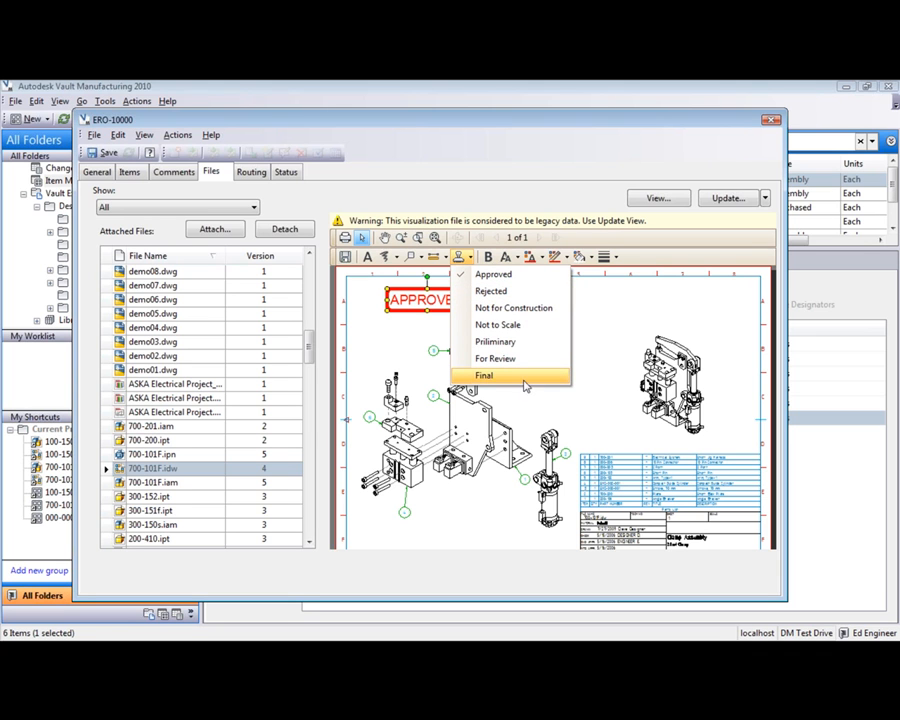
{"action": "left_click", "coordinate": [595, 313]}
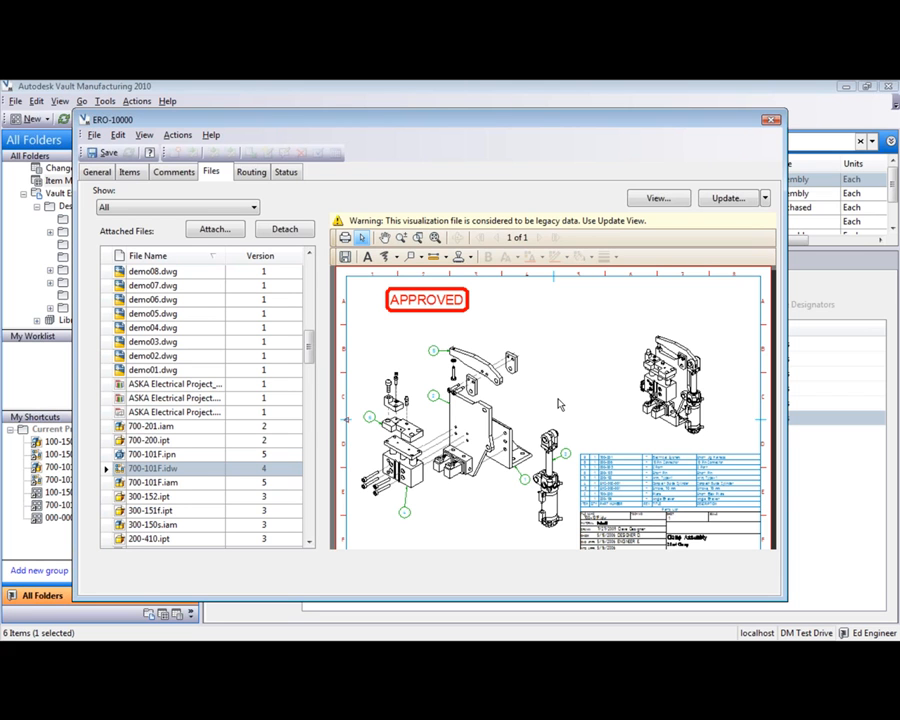
Save the markup as a DWF file in the Drawings folder with a comment titled "Drawing Approved".
{"action": "left_click", "coordinate": [344, 259]}
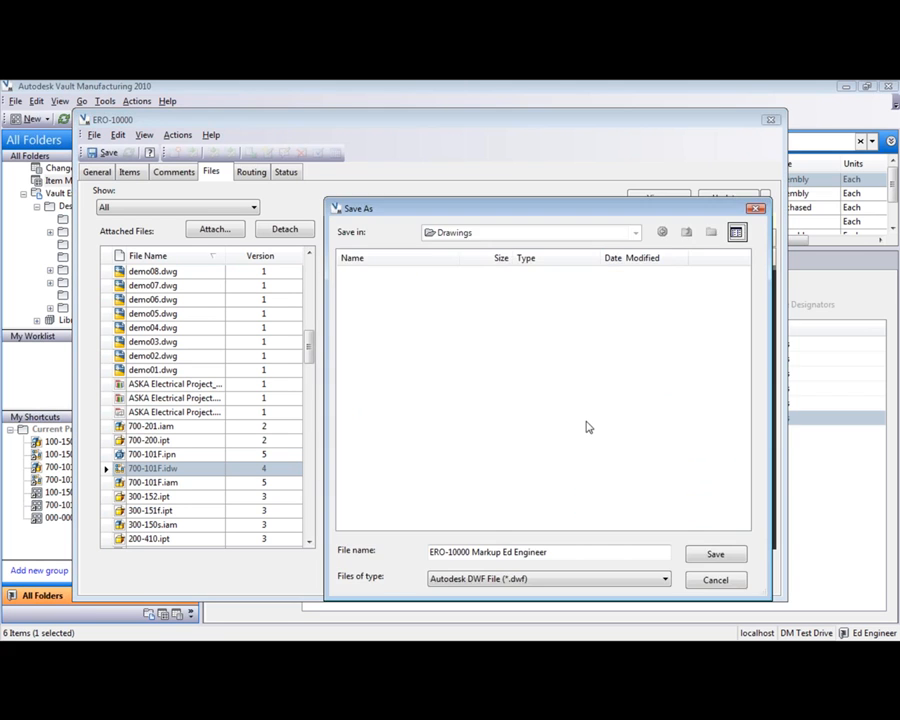
{"action": "left_click", "coordinate": [714, 556]}
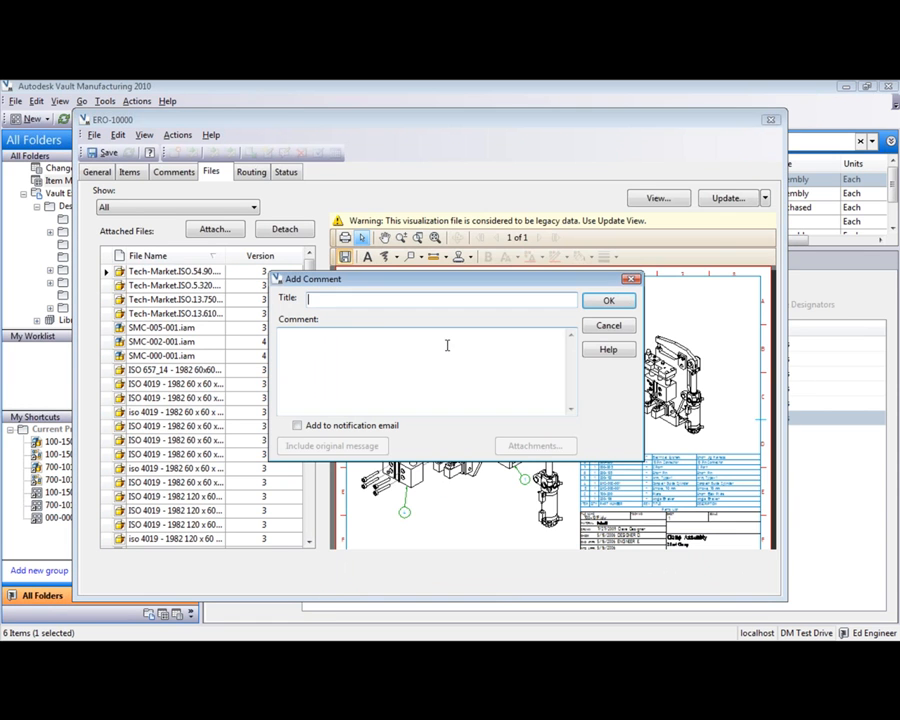
{"action": "type", "text": "Drawing Approved"}
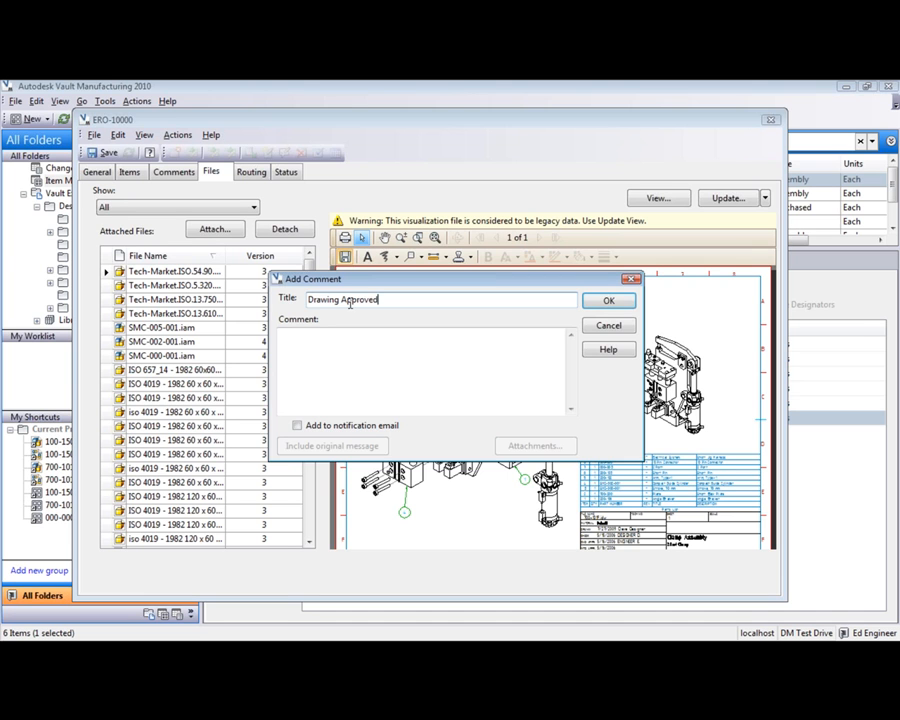
{"action": "left_click", "coordinate": [608, 300]}
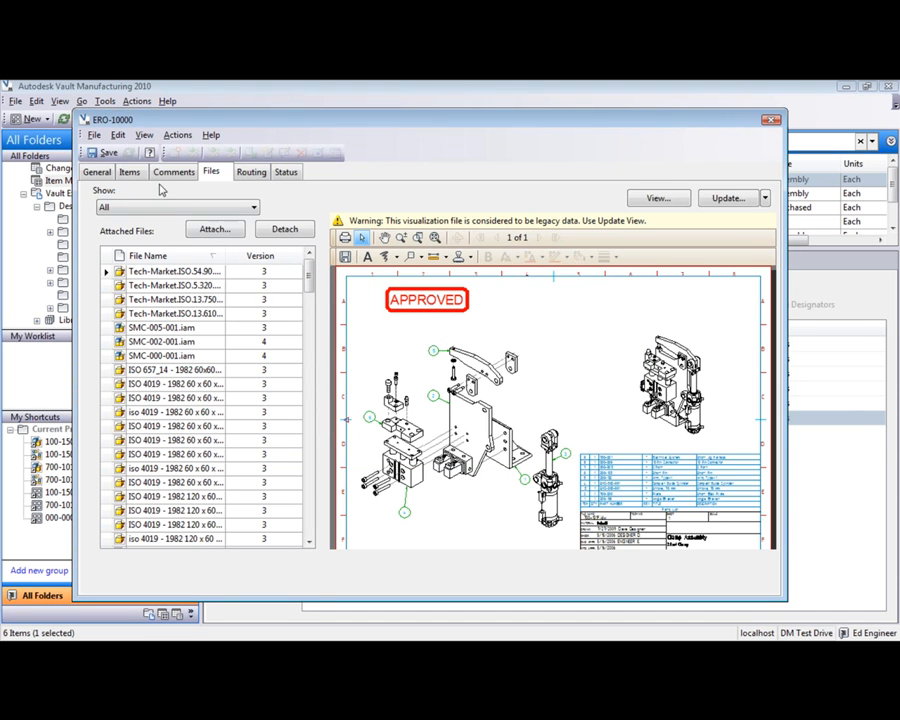
Check the "Drawing Approved" comment and its attachment option in the change order's comments.
{"action": "left_click", "coordinate": [170, 174]}
{"action": "left_click", "coordinate": [175, 256]}
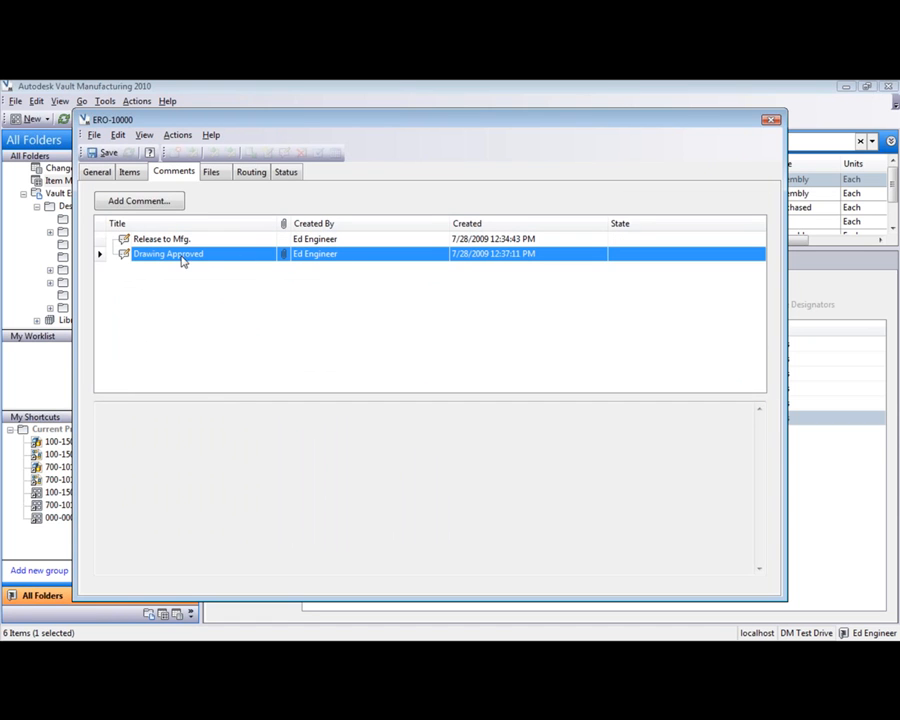
{"action": "right_click", "coordinate": [201, 259]}
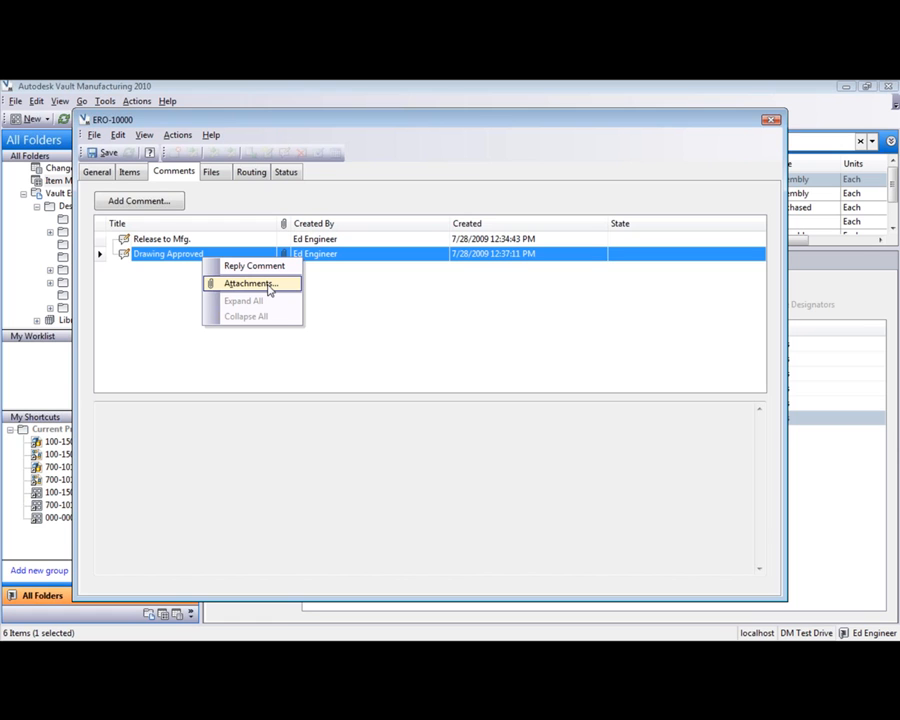
Save the change order and submit it to the Open state, adding the comment to the notification email.
{"action": "left_click", "coordinate": [286, 171]}
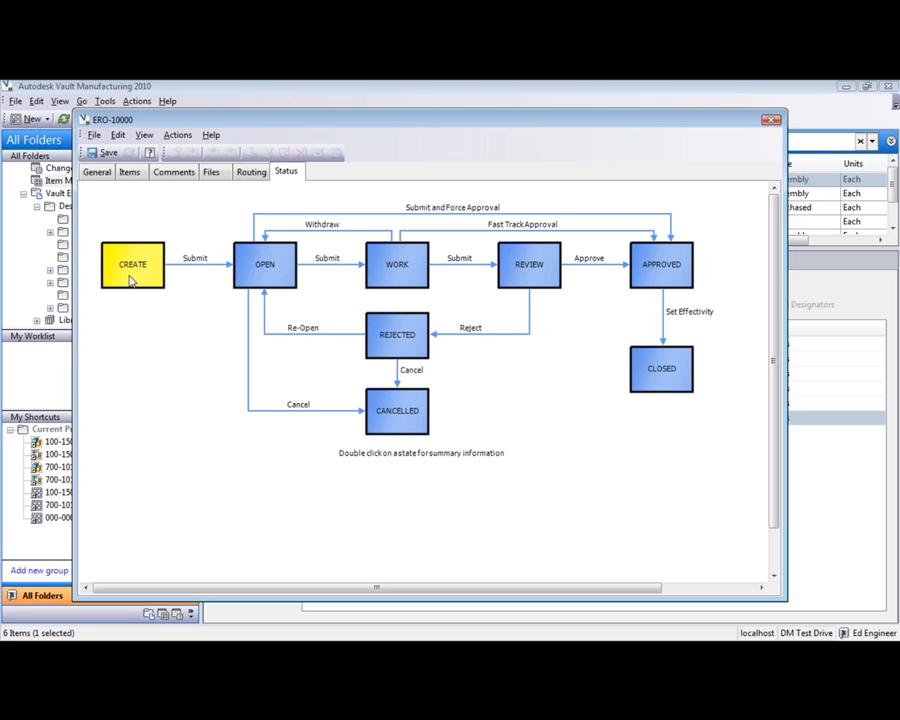
{"action": "left_click", "coordinate": [103, 152]}
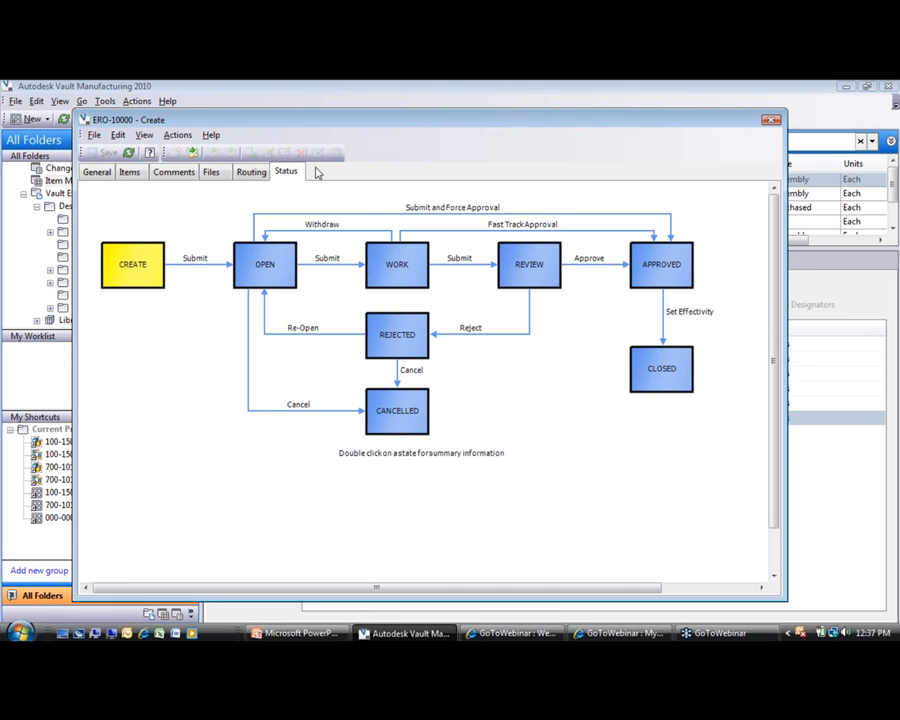
{"action": "left_click", "coordinate": [195, 154]}
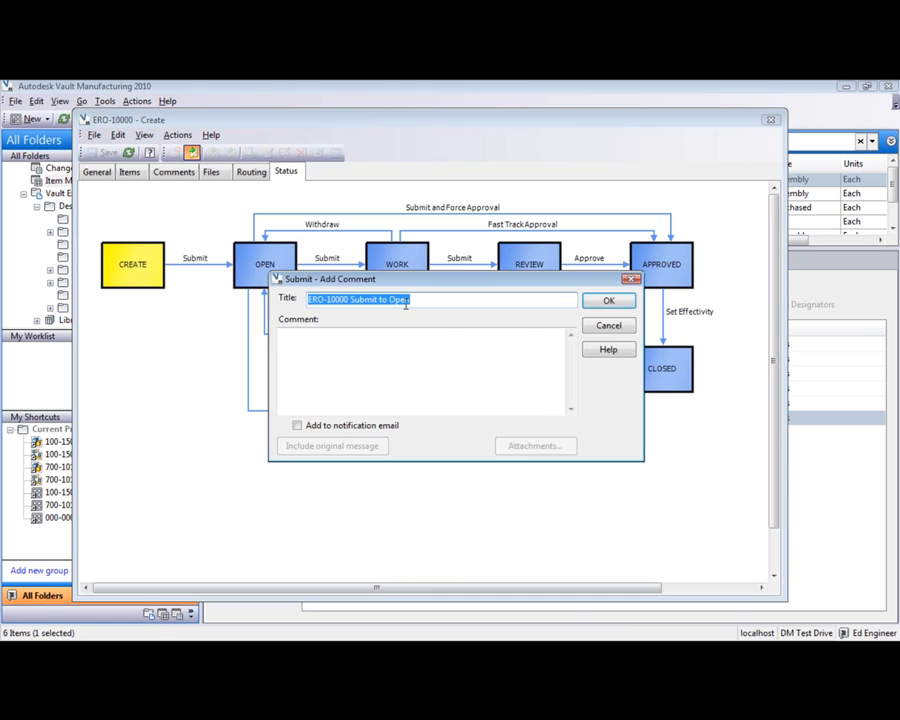
{"action": "left_click", "coordinate": [372, 427]}
{"action": "left_click", "coordinate": [609, 302]}
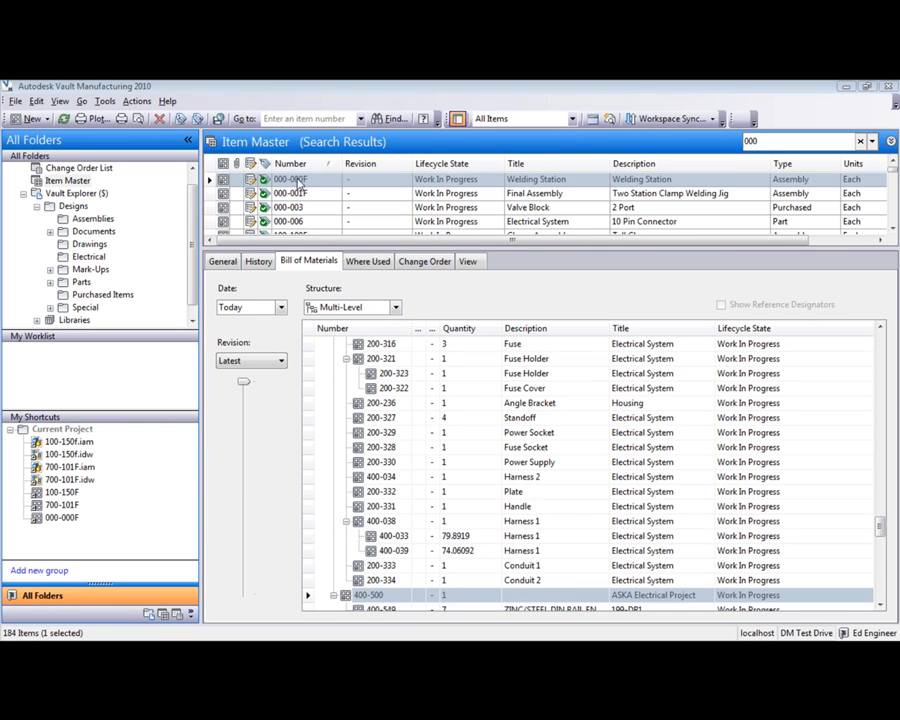
Check which change order controls item 000-000F and refresh the view to update the worklist.
{"action": "left_click", "coordinate": [439, 264]}
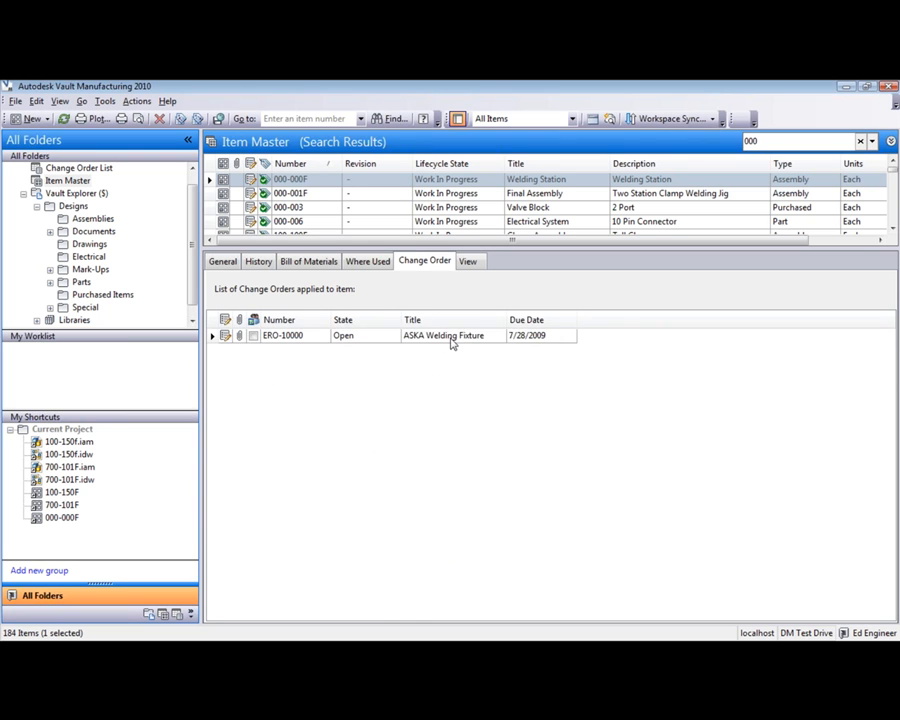
{"action": "left_click", "coordinate": [452, 340]}
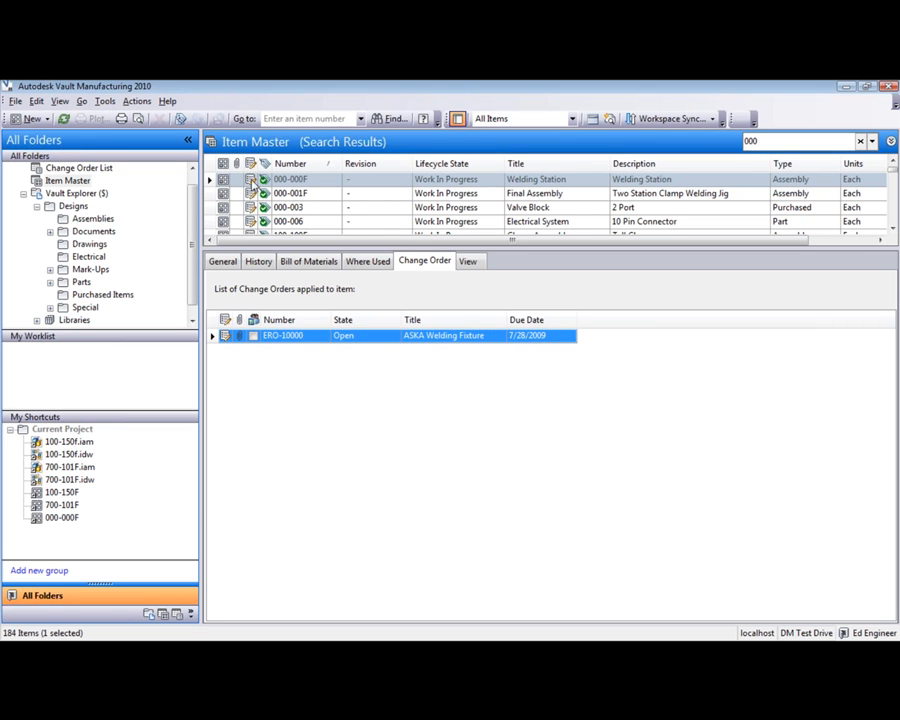
{"action": "mouse_move", "coordinate": [251, 181]}
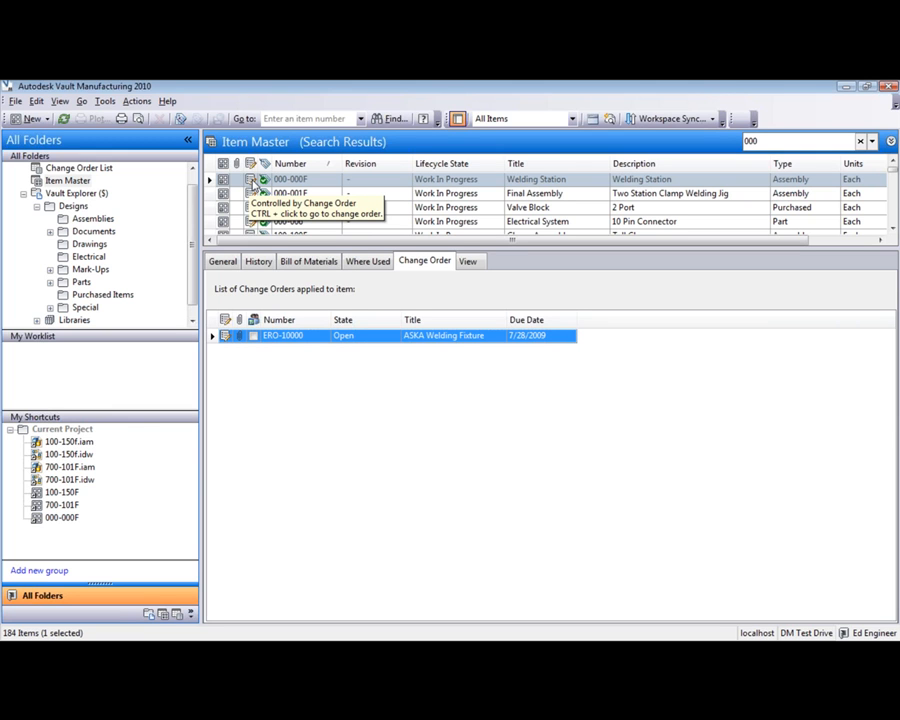
{"action": "left_click", "coordinate": [64, 119]}
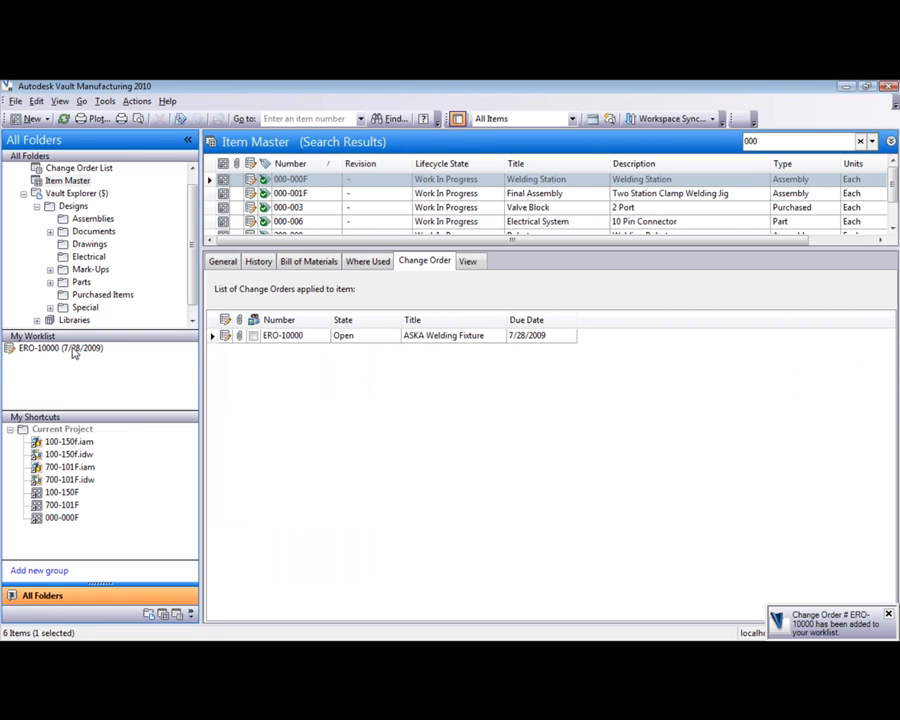
Open ERO-10000 from the worklist, enlarge its details area and view its workflow status diagram.
{"action": "left_click", "coordinate": [73, 349]}
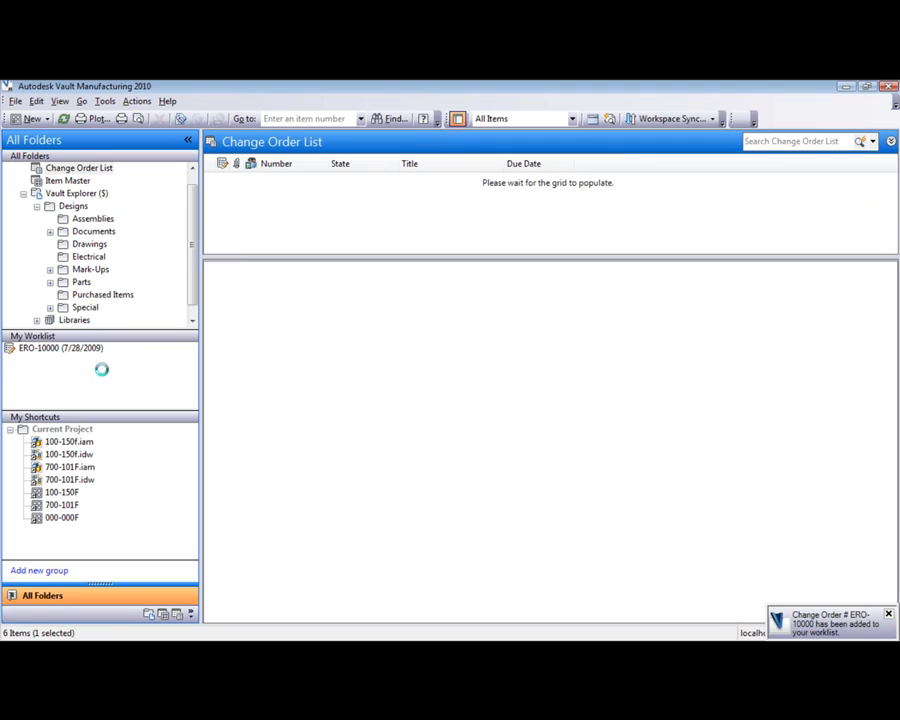
{"action": "left_click_drag", "start_coordinate": [477, 260], "coordinate": [474, 236]}
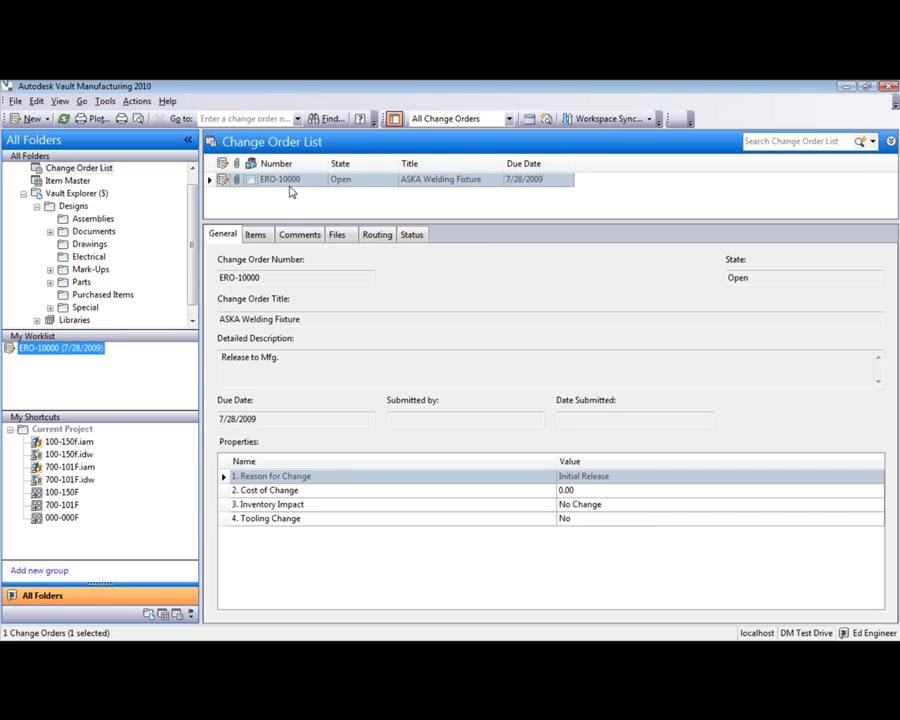
{"action": "left_click", "coordinate": [411, 234]}
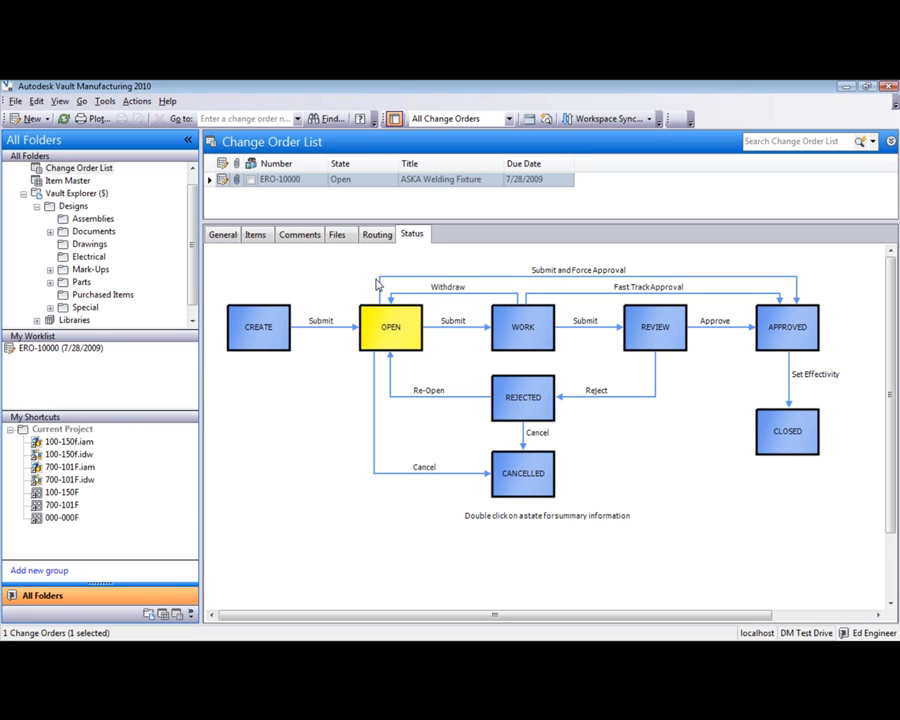
Submit and force approval of ERO-10000 with the default comment title, and check the lifecycle states of its associated items.
{"action": "left_click", "coordinate": [290, 180]}
{"action": "right_click", "coordinate": [298, 181]}
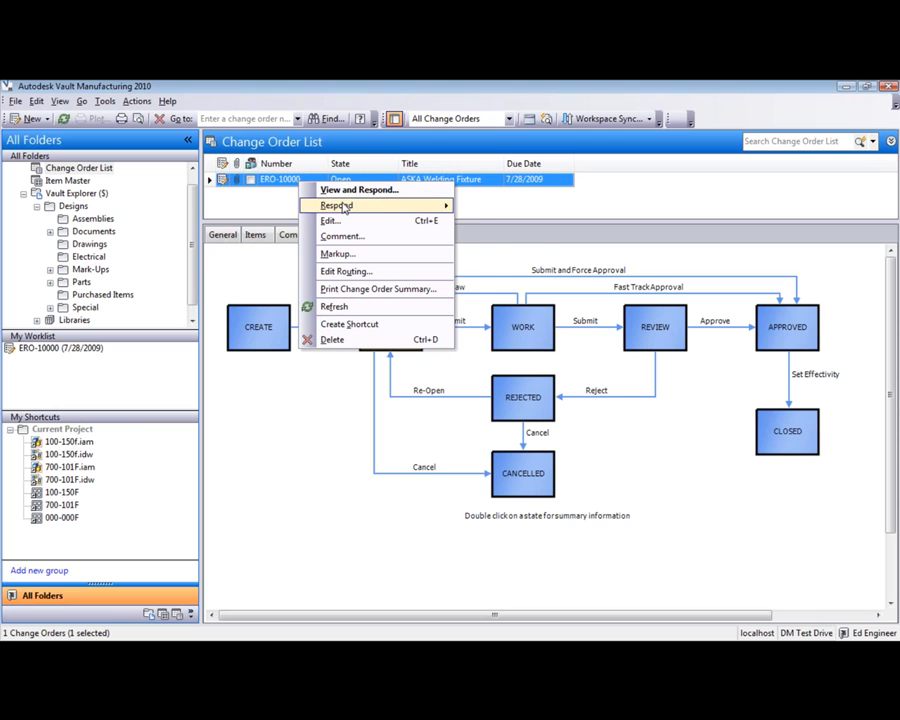
{"action": "mouse_move", "coordinate": [343, 207]}
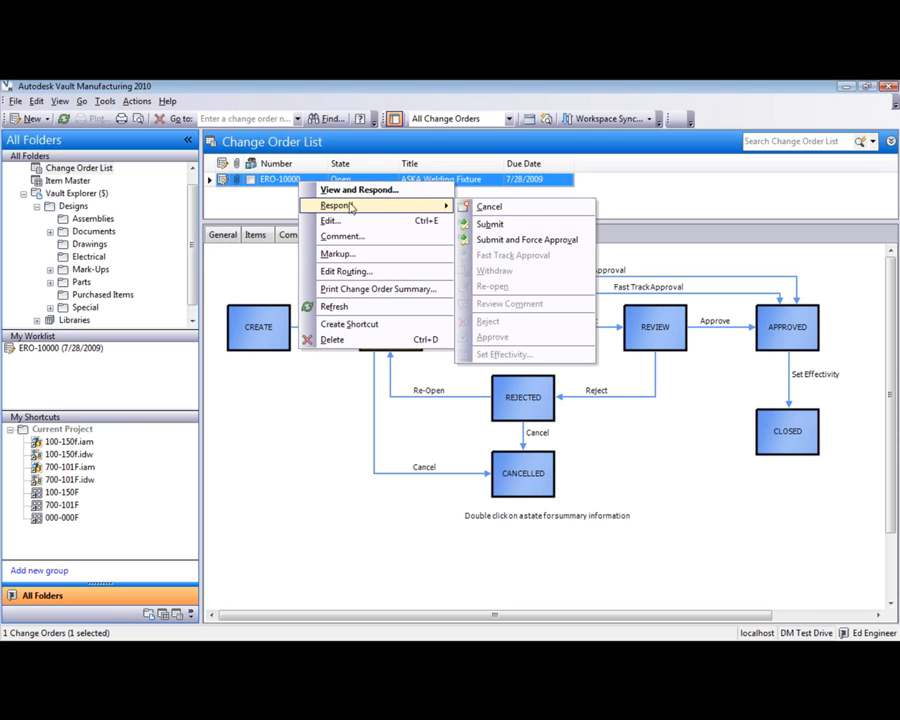
{"action": "left_click", "coordinate": [531, 241]}
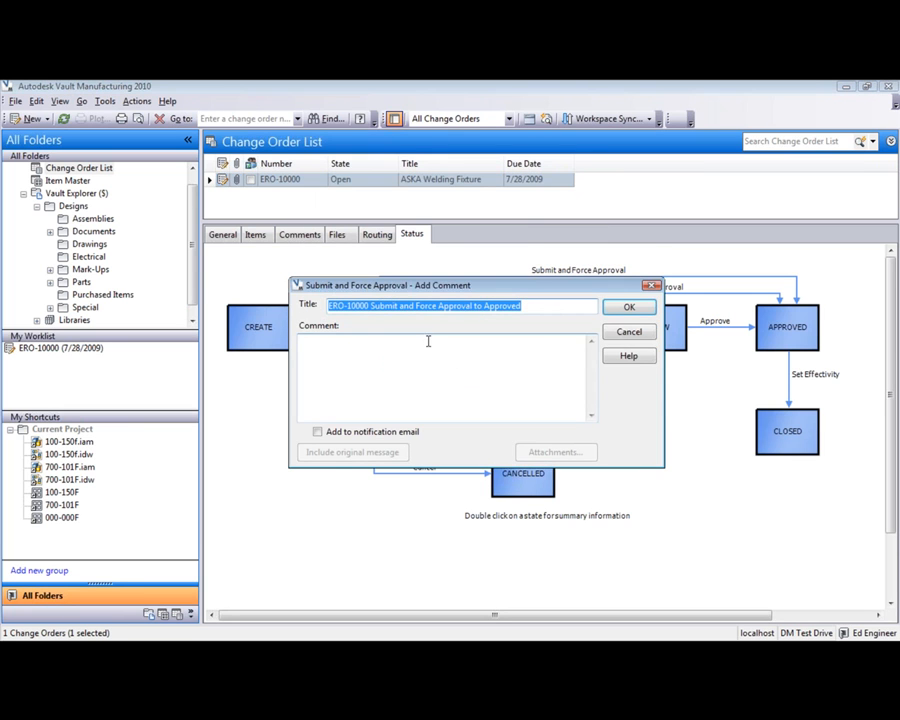
{"action": "left_click", "coordinate": [631, 307]}
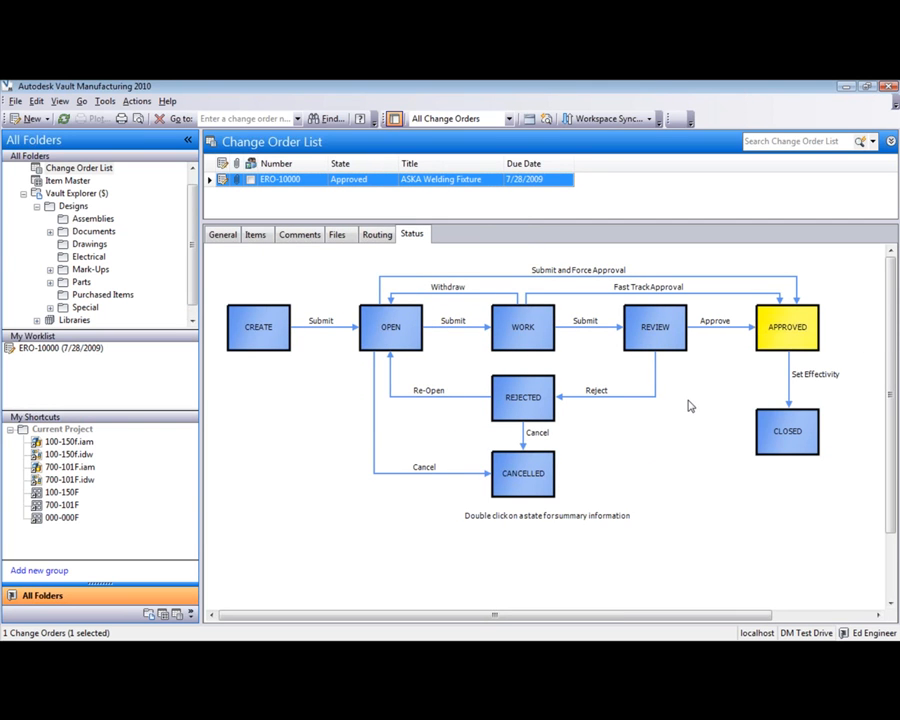
{"action": "left_click", "coordinate": [256, 234]}
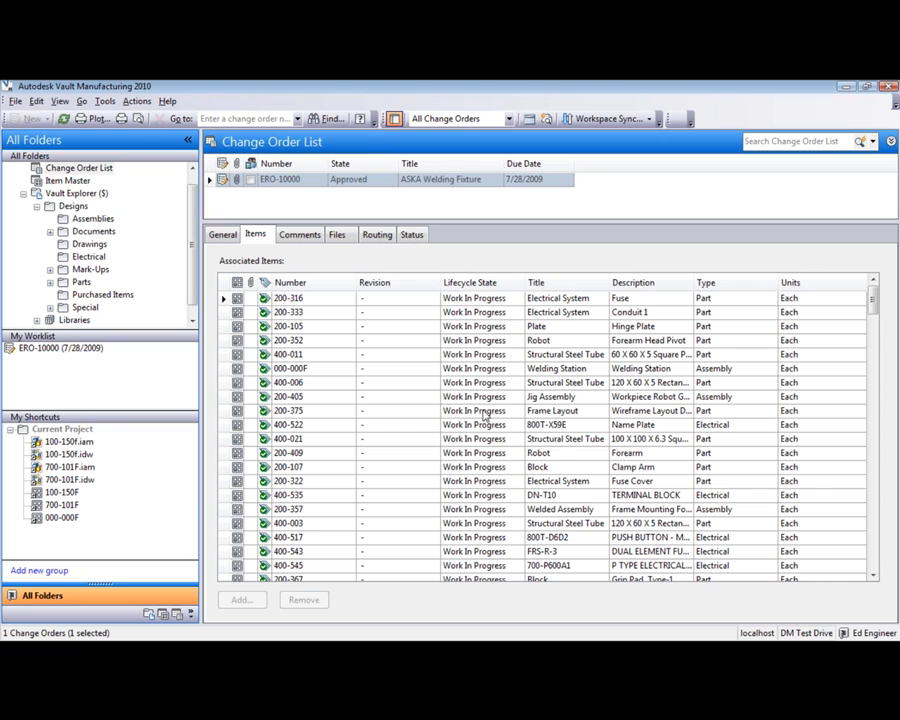
{"action": "left_click", "coordinate": [410, 234]}
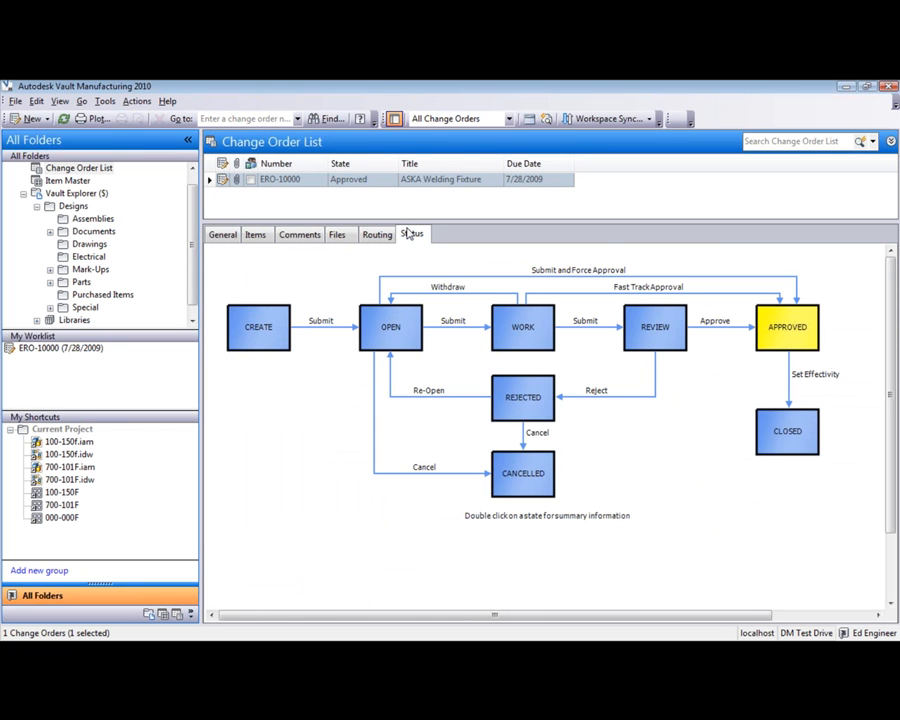
Set effectivity on ERO-10000 to close it, keeping the default comment title and the items' Immediate effective date.
{"action": "right_click", "coordinate": [372, 180]}
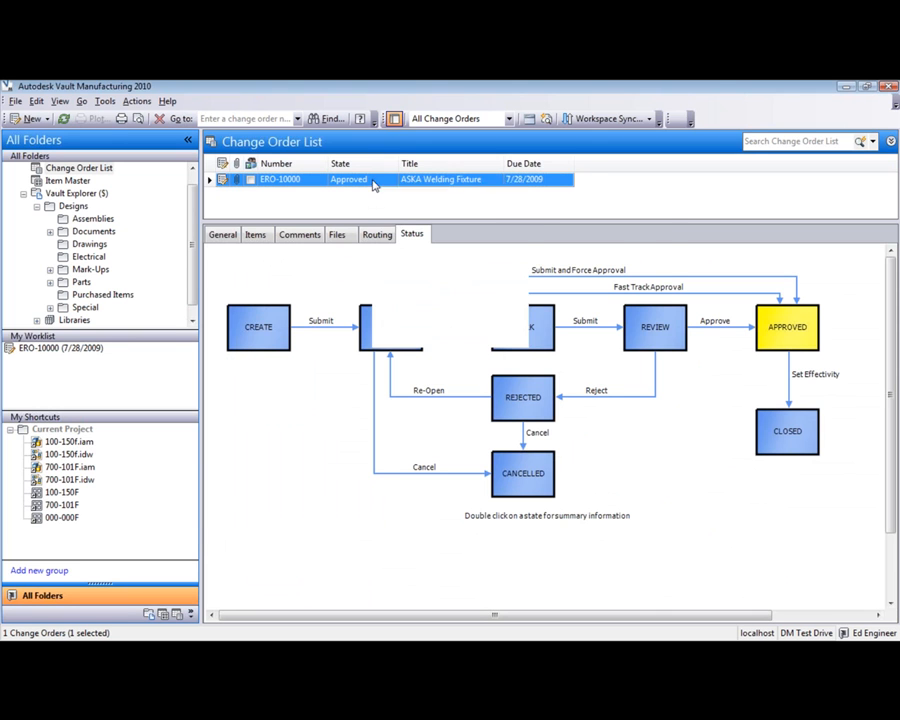
{"action": "mouse_move", "coordinate": [425, 203]}
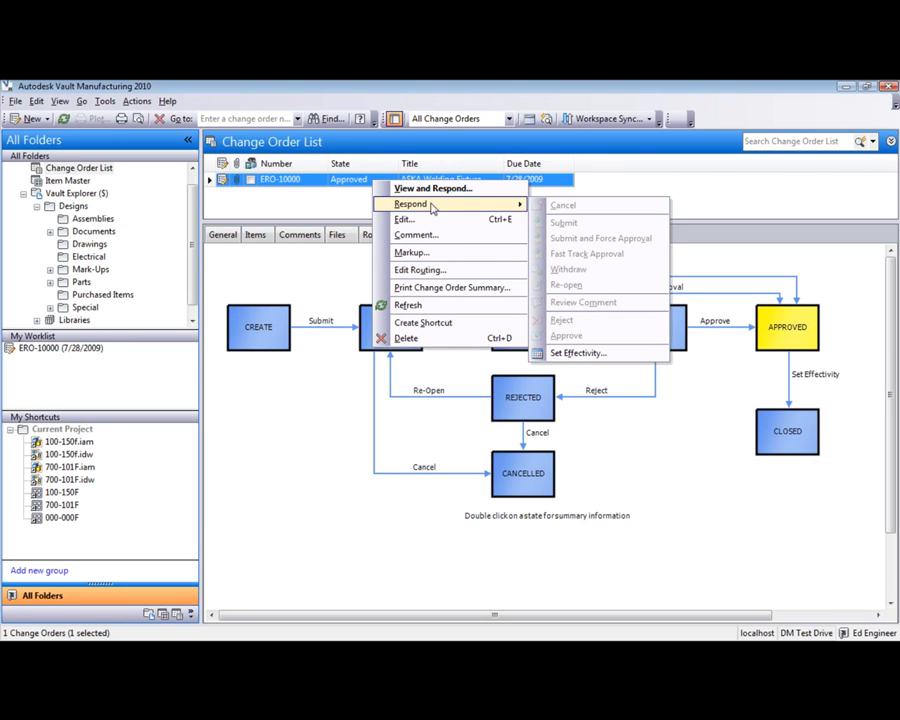
{"action": "left_click", "coordinate": [598, 354]}
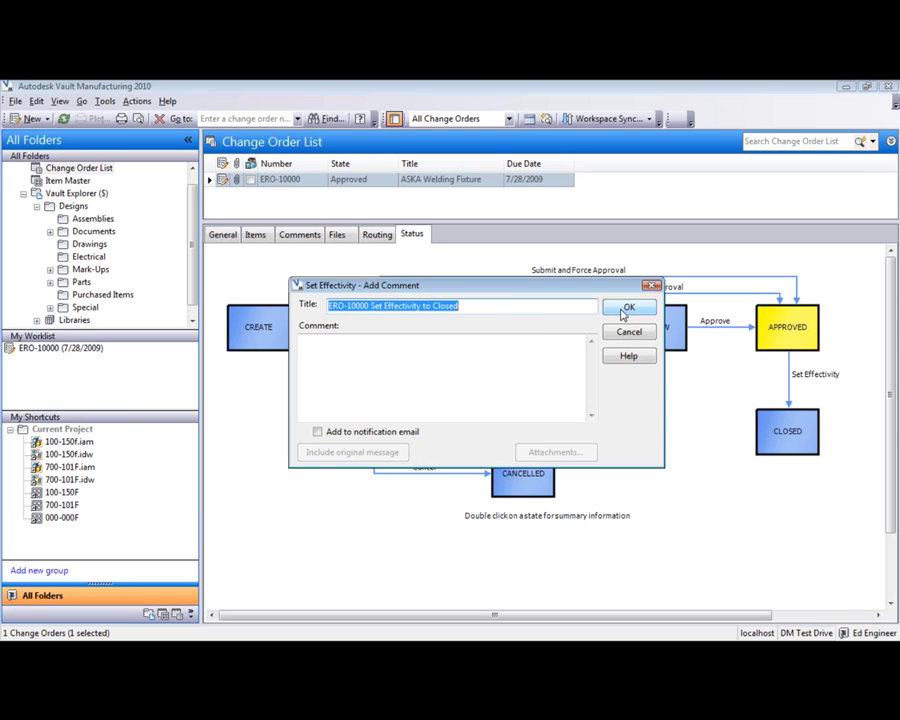
{"action": "left_click", "coordinate": [627, 308]}
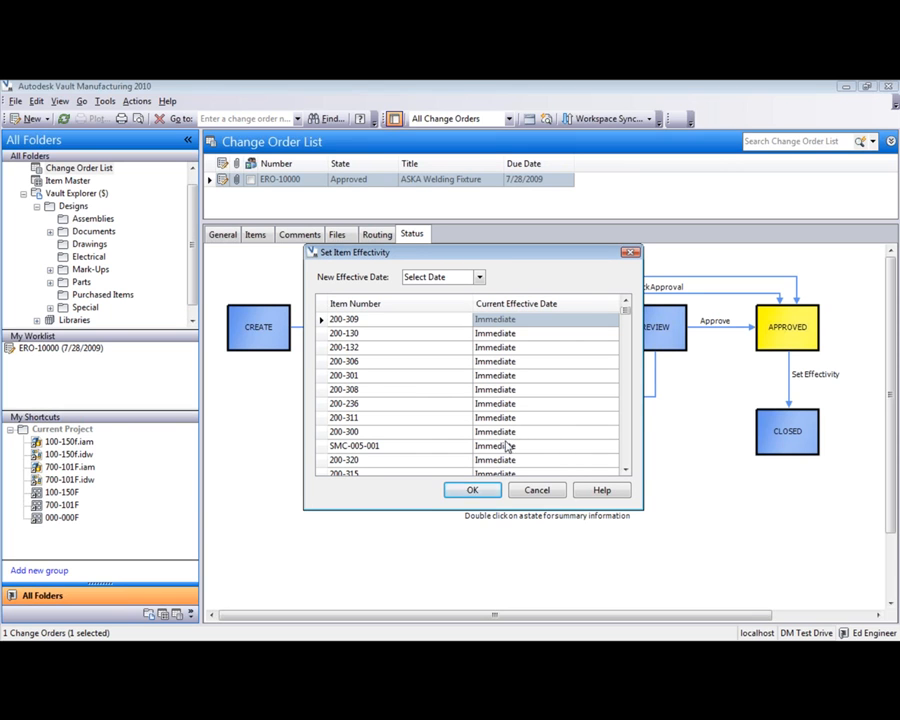
{"action": "left_click", "coordinate": [484, 488]}
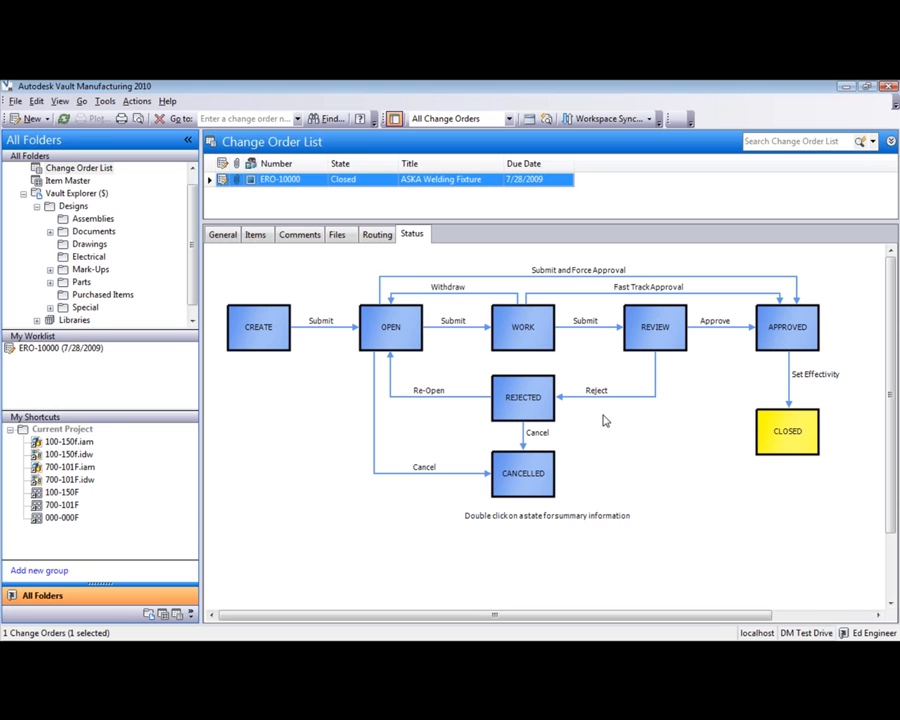
Refresh the view, check the change order's associated items, and go to item 100-150F to inspect its linked change order.
{"action": "left_click", "coordinate": [63, 119]}
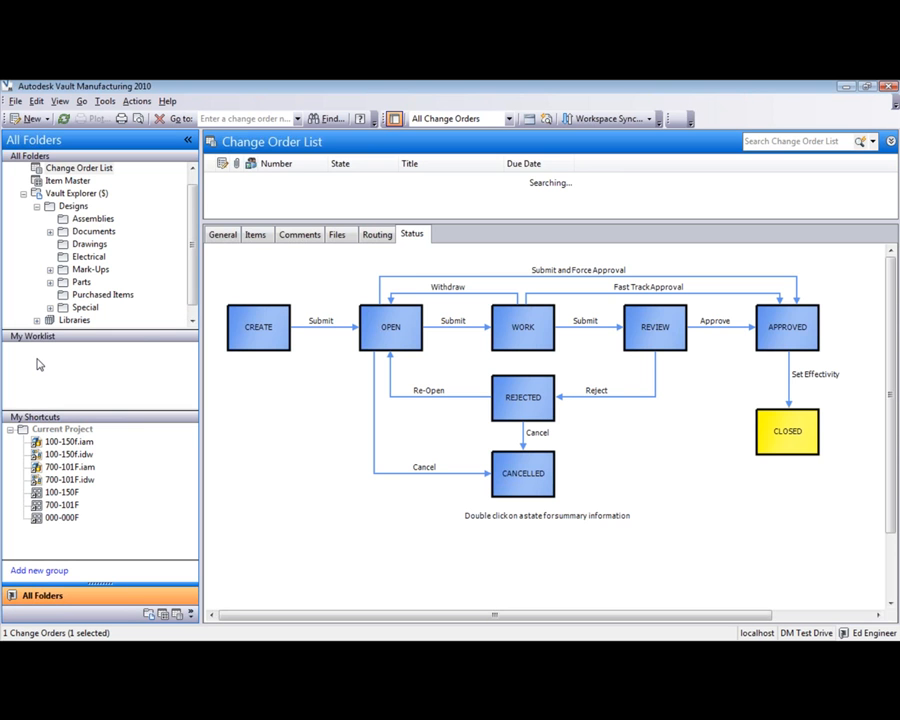
{"action": "left_click", "coordinate": [255, 234]}
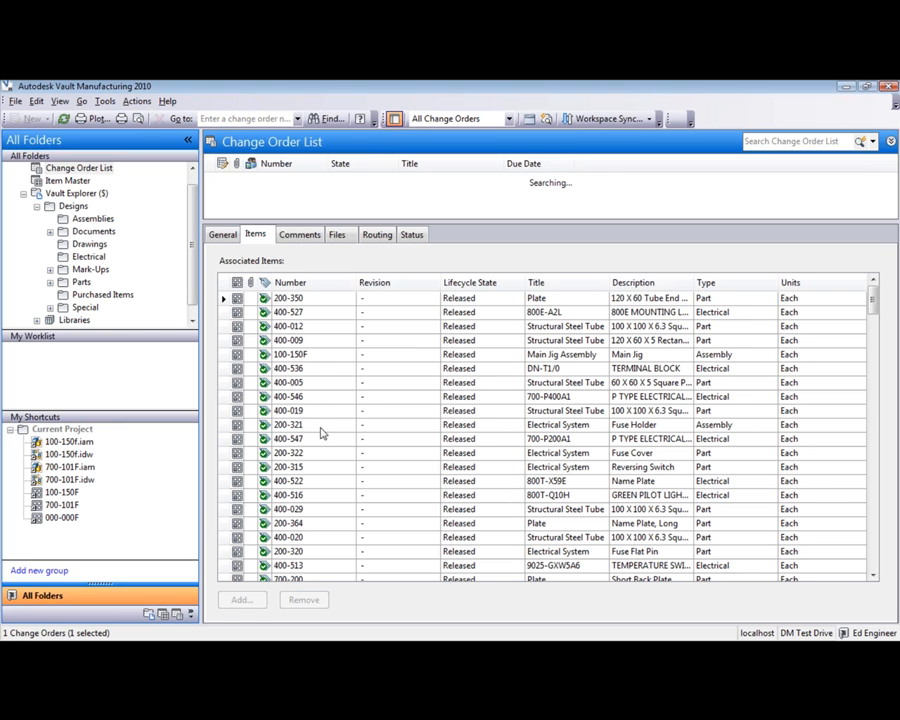
{"action": "left_click", "coordinate": [311, 356]}
{"action": "right_click", "coordinate": [314, 355]}
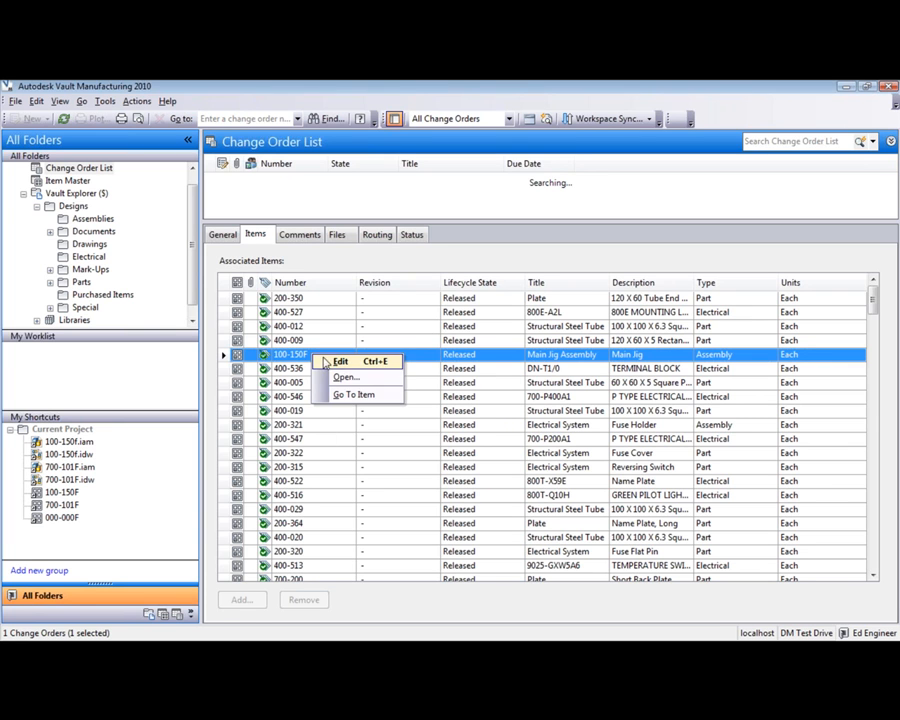
{"action": "left_click", "coordinate": [347, 394]}
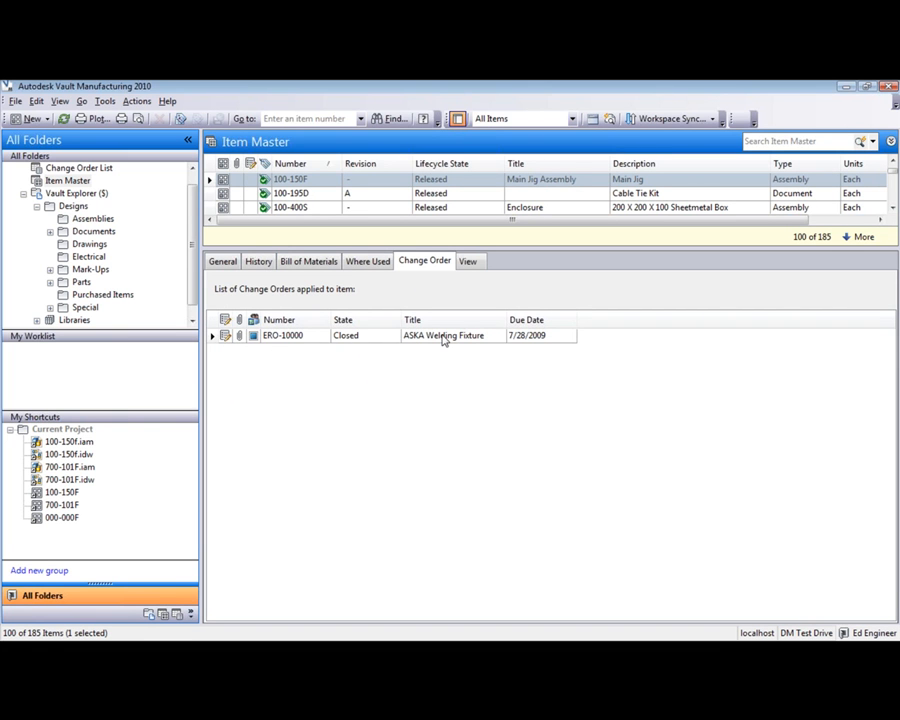
{"action": "right_click", "coordinate": [375, 339]}
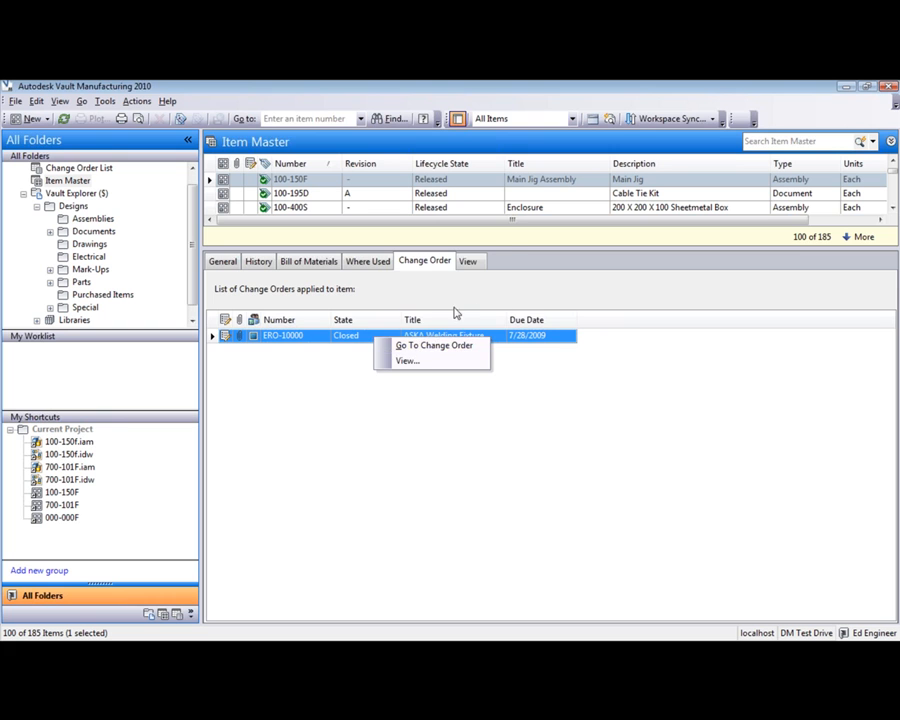
Enlarge the Item Master list, load the remaining items and review their lifecycle states from the start of the list.
{"action": "left_click_drag", "start_coordinate": [510, 250], "coordinate": [497, 372]}
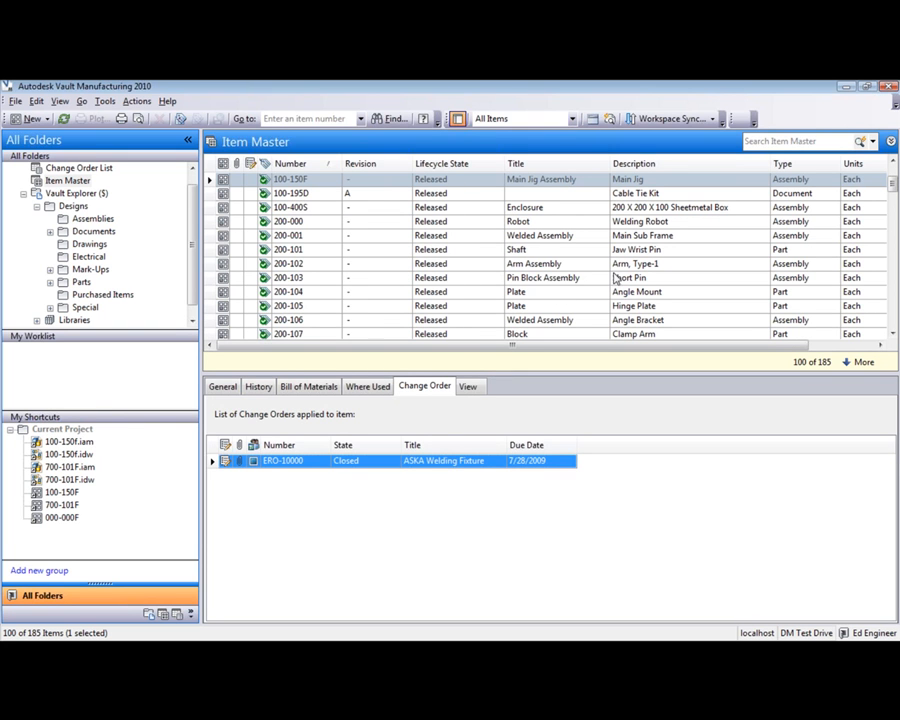
{"action": "left_click", "coordinate": [857, 362]}
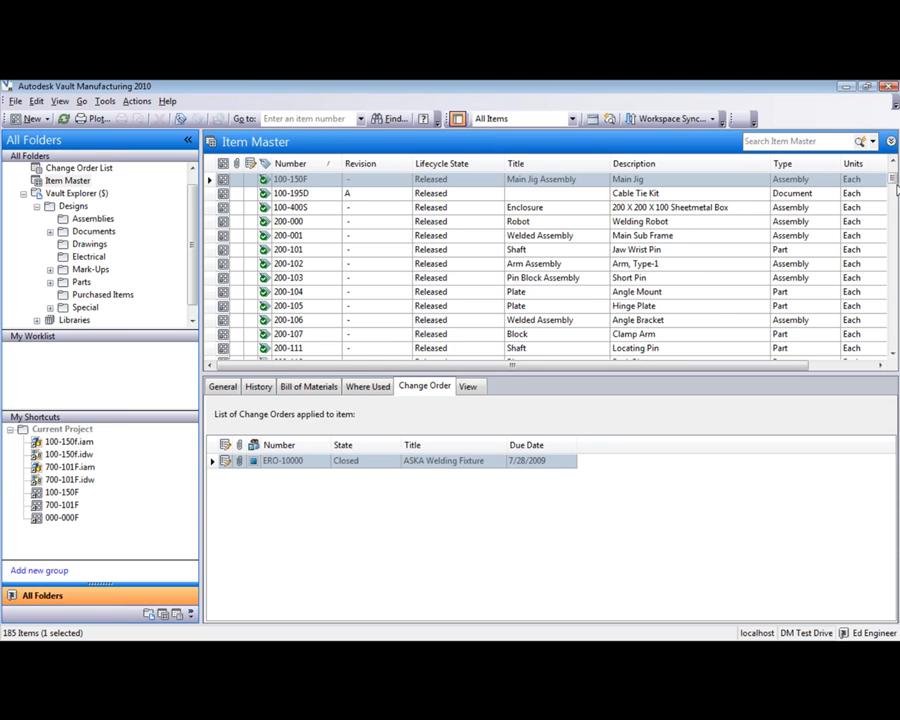
{"action": "mouse_move", "coordinate": [892, 188]}
{"action": "left_mouse_down"}
{"action": "mouse_move", "coordinate": [892, 340]}
{"action": "mouse_move", "coordinate": [884, 175]}
{"action": "left_mouse_up"}
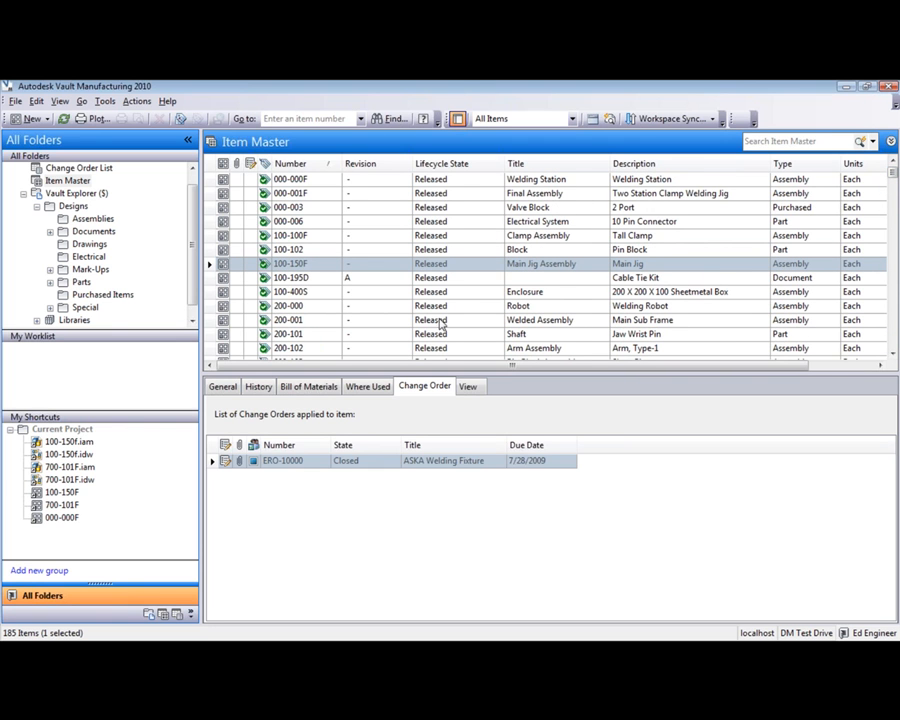
Try to edit the 700-101F clamp assembly item and review the details of the edit restriction.
{"action": "left_click", "coordinate": [58, 507]}
{"action": "right_click", "coordinate": [320, 281]}
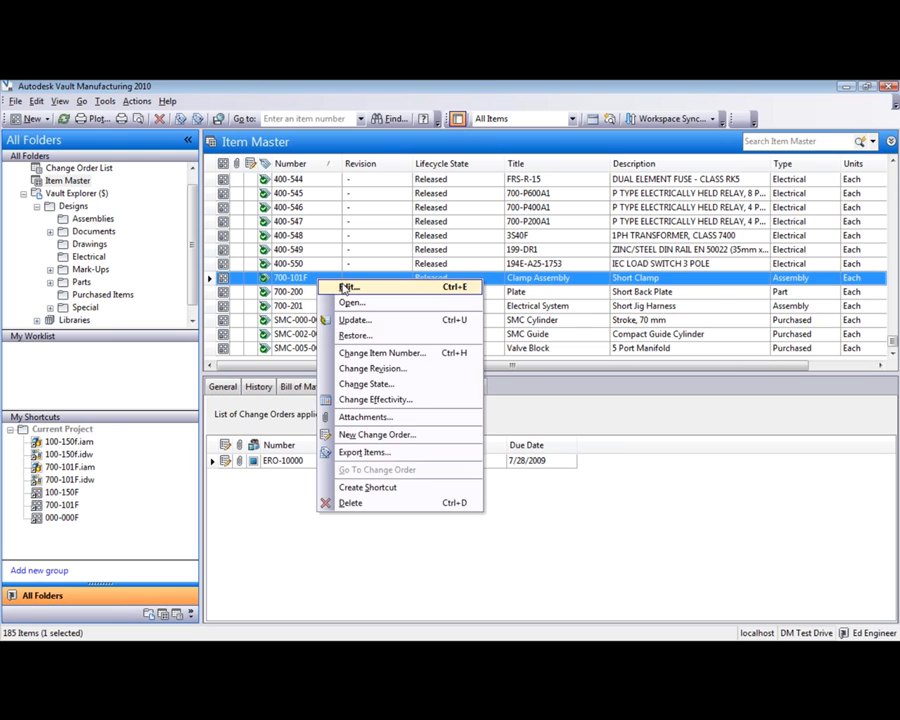
{"action": "left_click", "coordinate": [346, 288]}
{"action": "left_click_drag", "start_coordinate": [577, 413], "coordinate": [413, 235]}
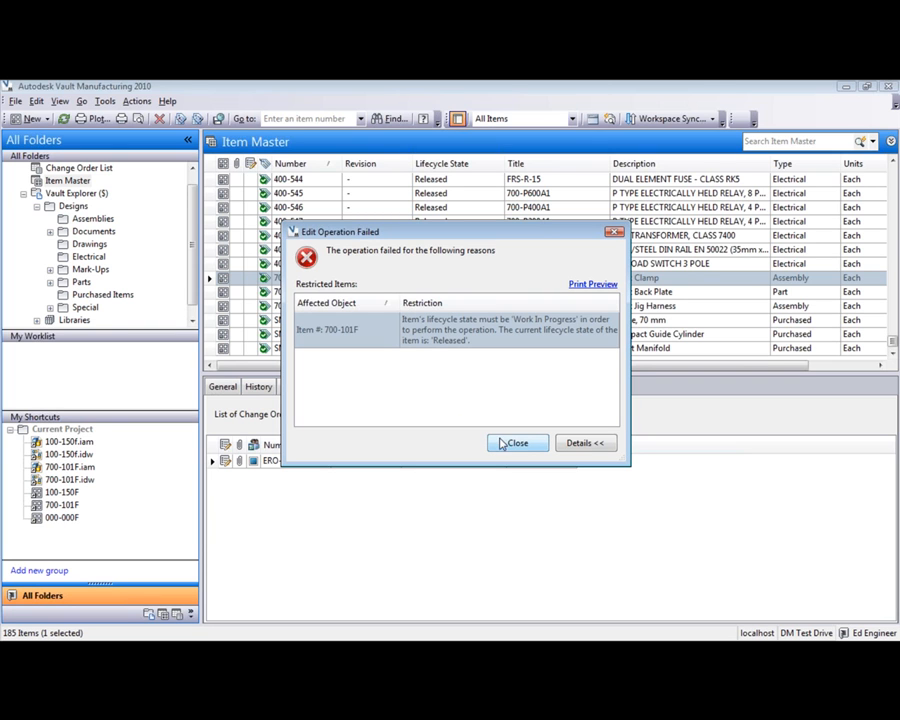
{"action": "left_click", "coordinate": [507, 443]}
Create a new change order for item 700-101F with the title "ASKA Welding Fixture -Small Clamp Asm".
{"action": "right_click", "coordinate": [360, 284]}
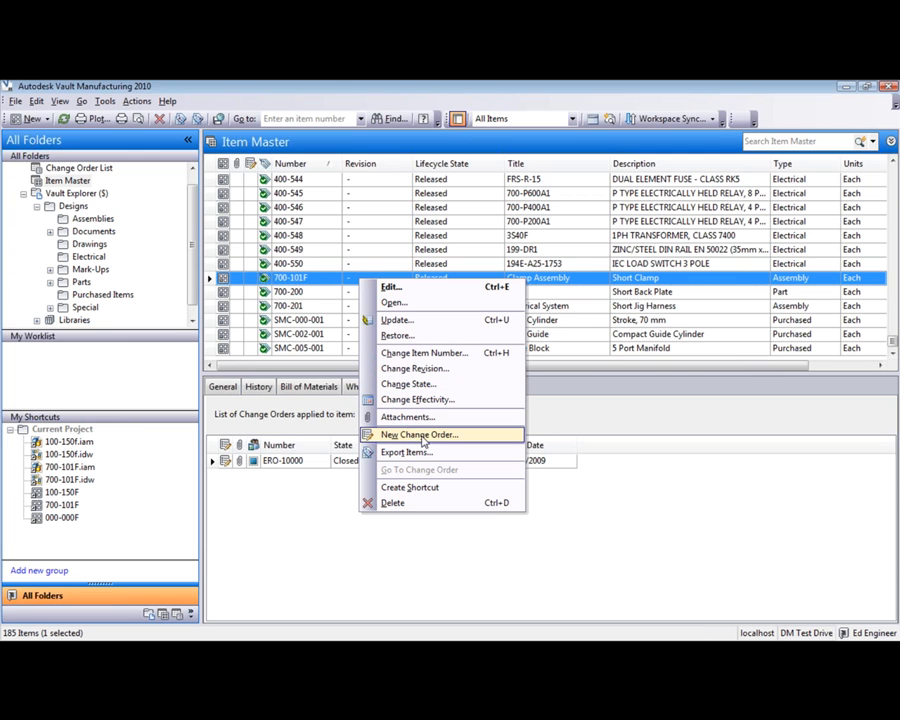
{"action": "left_click", "coordinate": [421, 436]}
{"action": "left_click", "coordinate": [243, 265]}
{"action": "type", "text": "AS"}
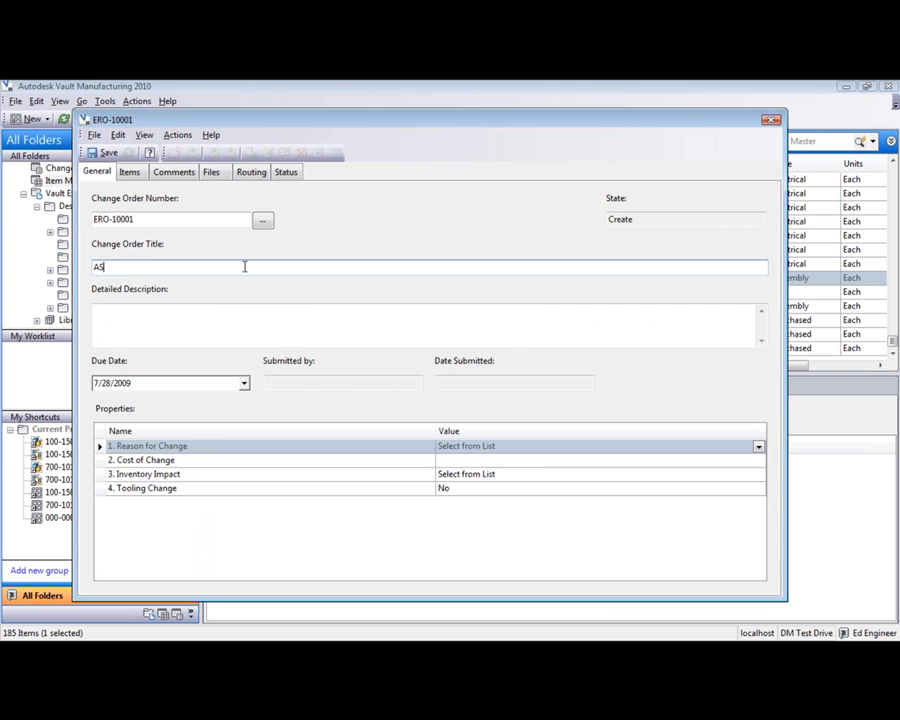
{"action": "type", "text": "KA Welding Fixture -Small Clamp Asm"}
{"action": "key", "text": "Tab"}
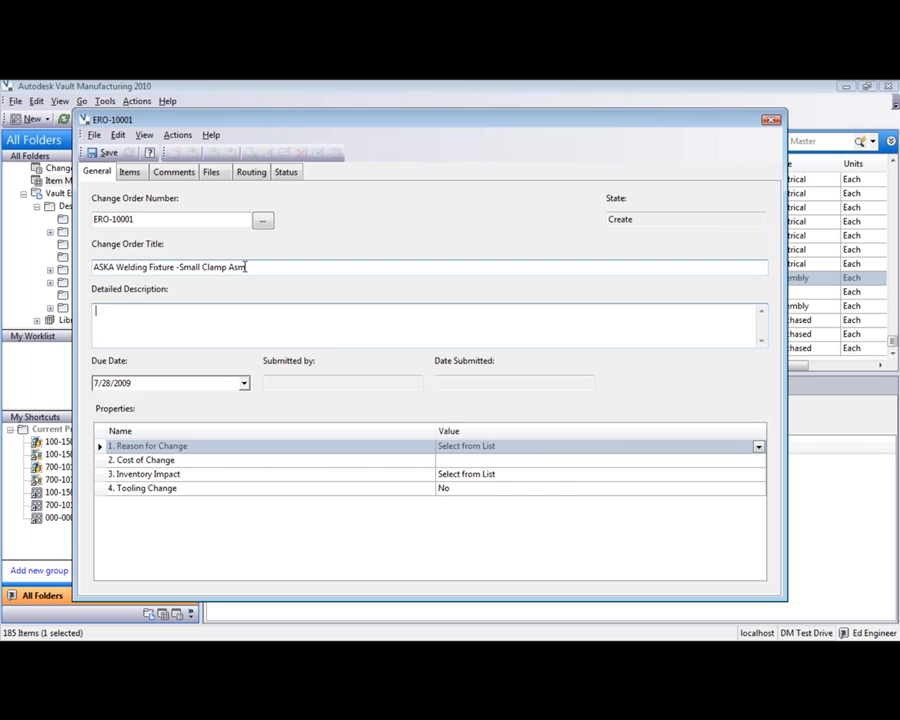
Enter "Add SMC-000-001 Qty 2" in the detailed description and begin a second line with "Add Cab".
{"action": "type", "text": "Add SMC-000-001 Qty 2"}
{"action": "key", "text": "Return"}
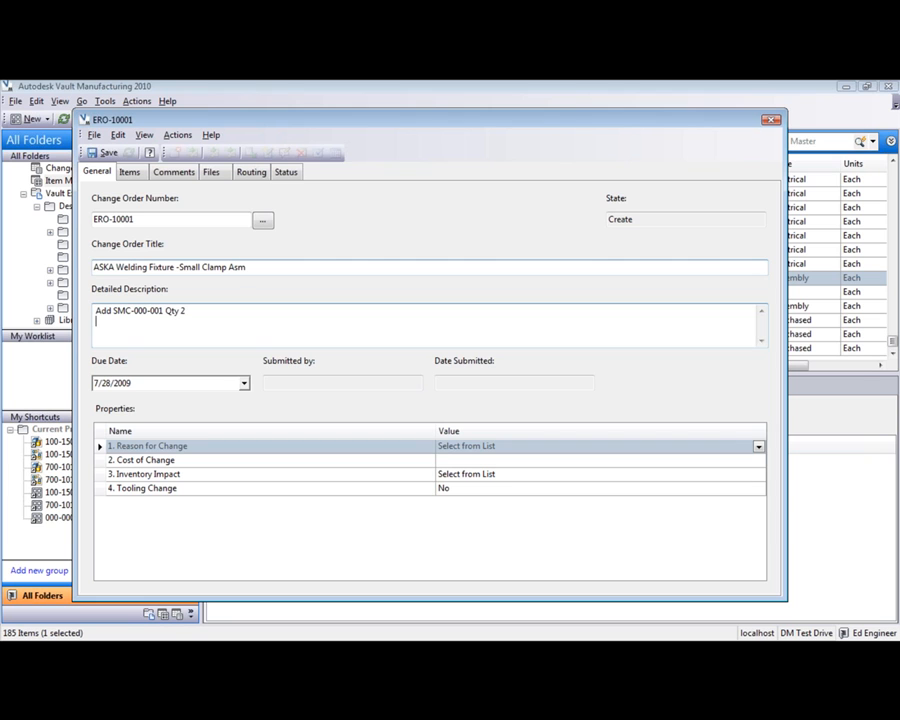
{"action": "type", "text": "Add Cab"}
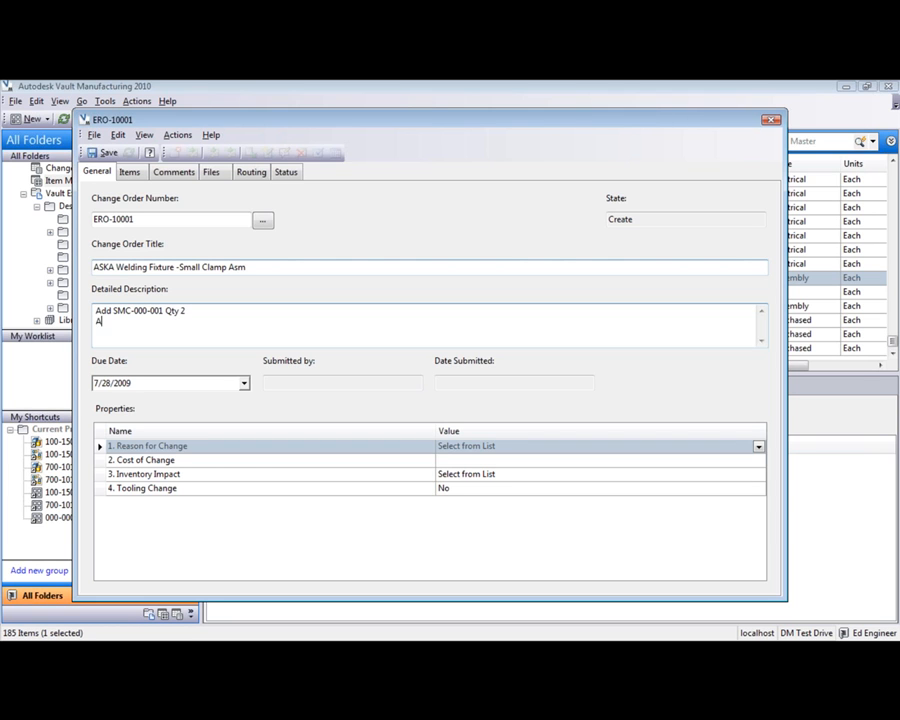